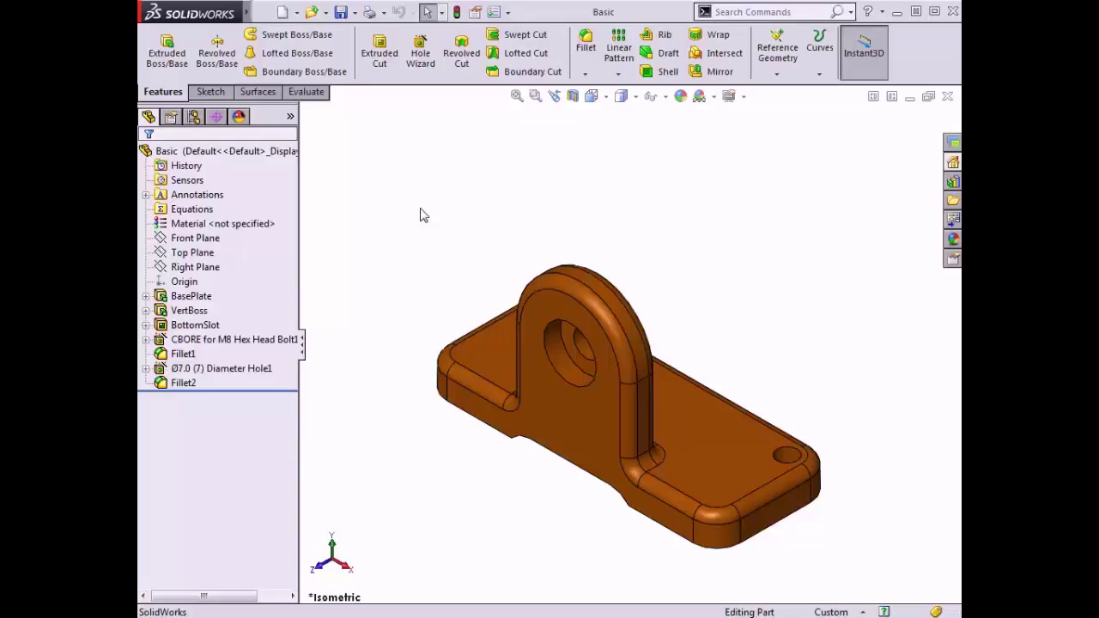
# - Choose Make Drawing from Part for the bracket from the File menu to list the drawing templates
pyautogui.click(296, 13)
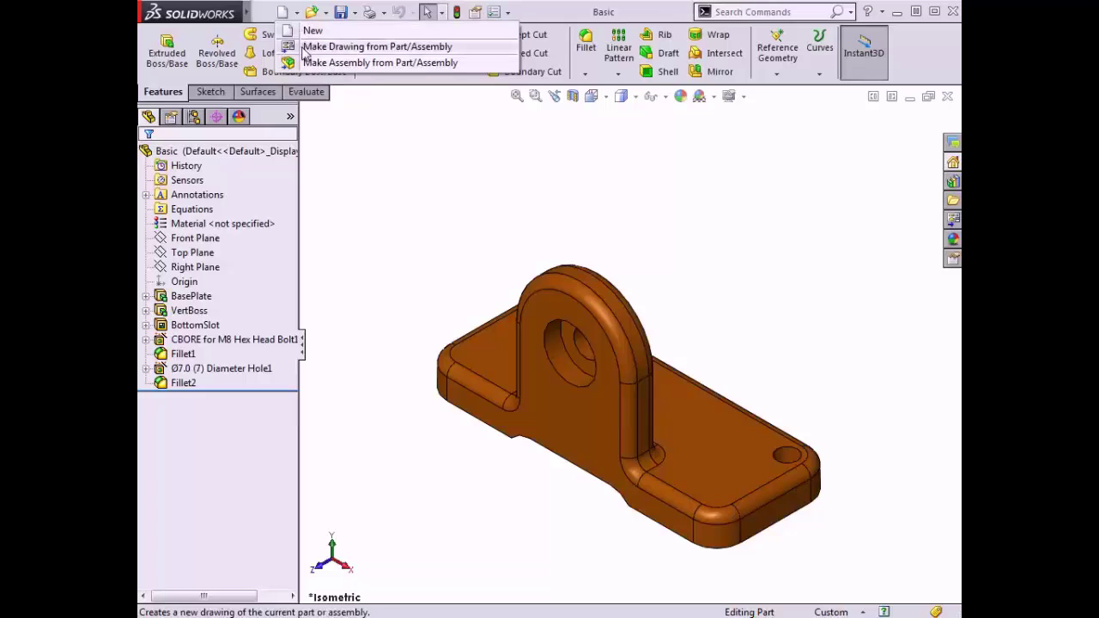
pyautogui.moveTo(221, 14)
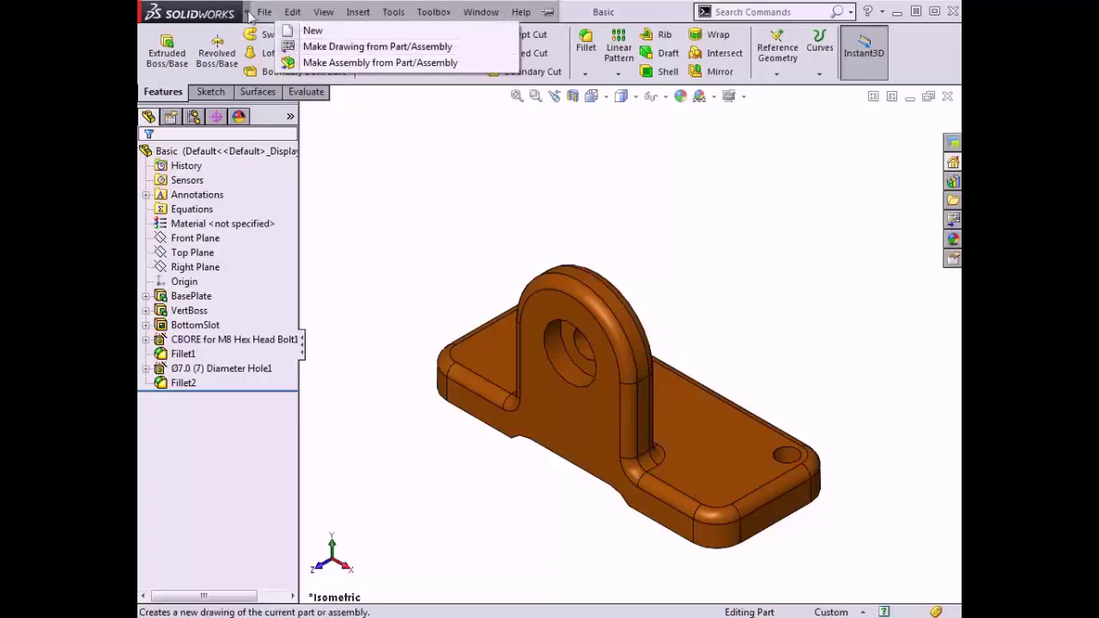
pyautogui.click(264, 12)
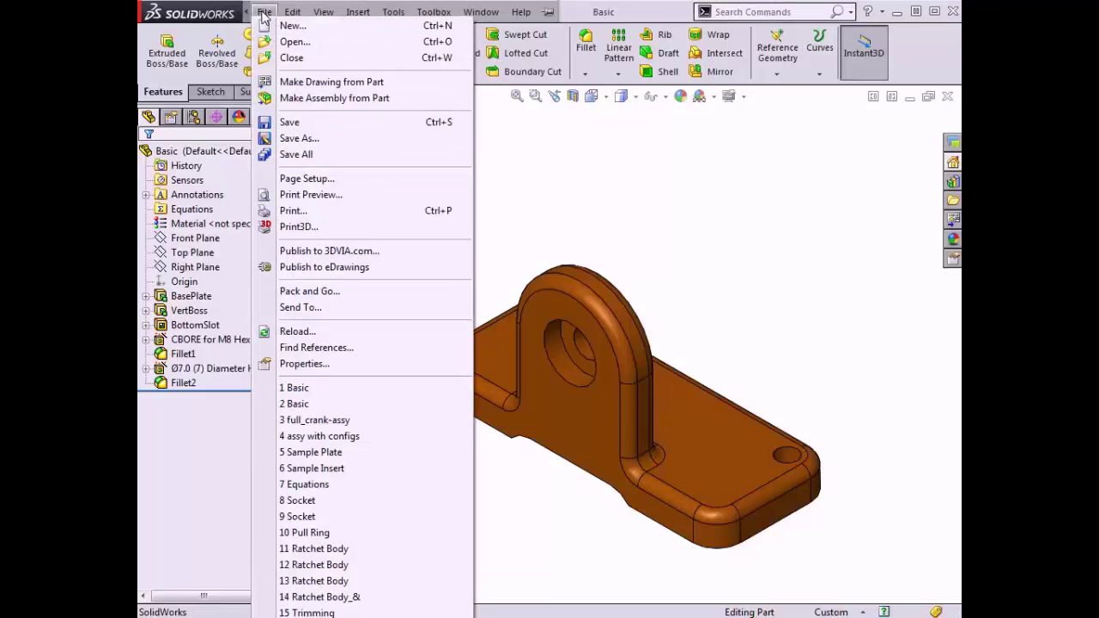
pyautogui.click(299, 82)
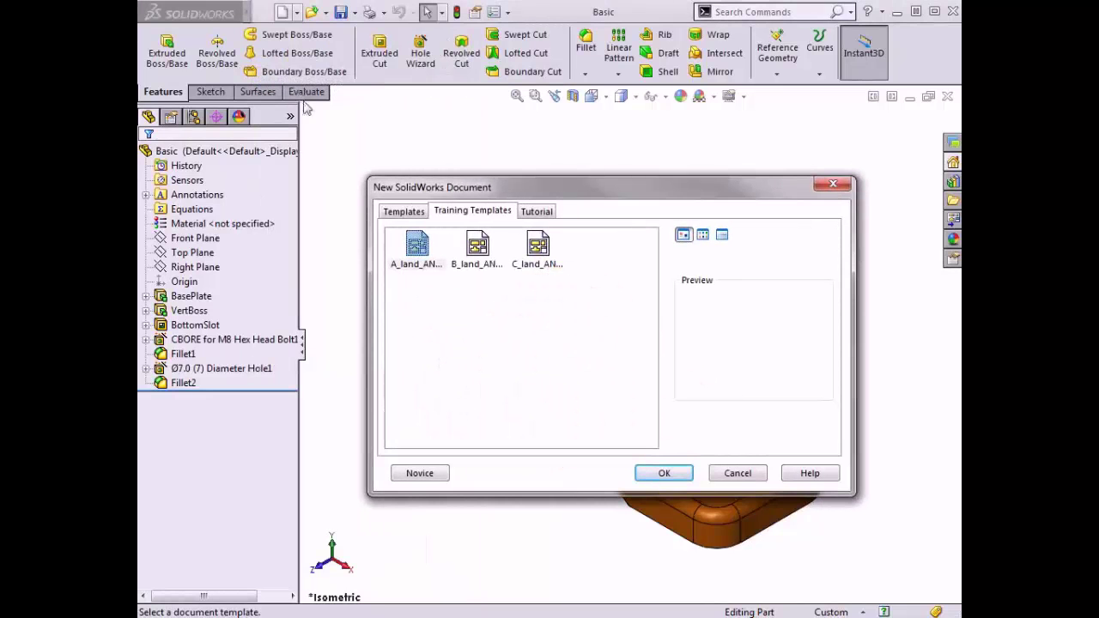
# - Preview the A, B and C landscape training templates, then create a drawing from the plain draw template
pyautogui.click(417, 248)
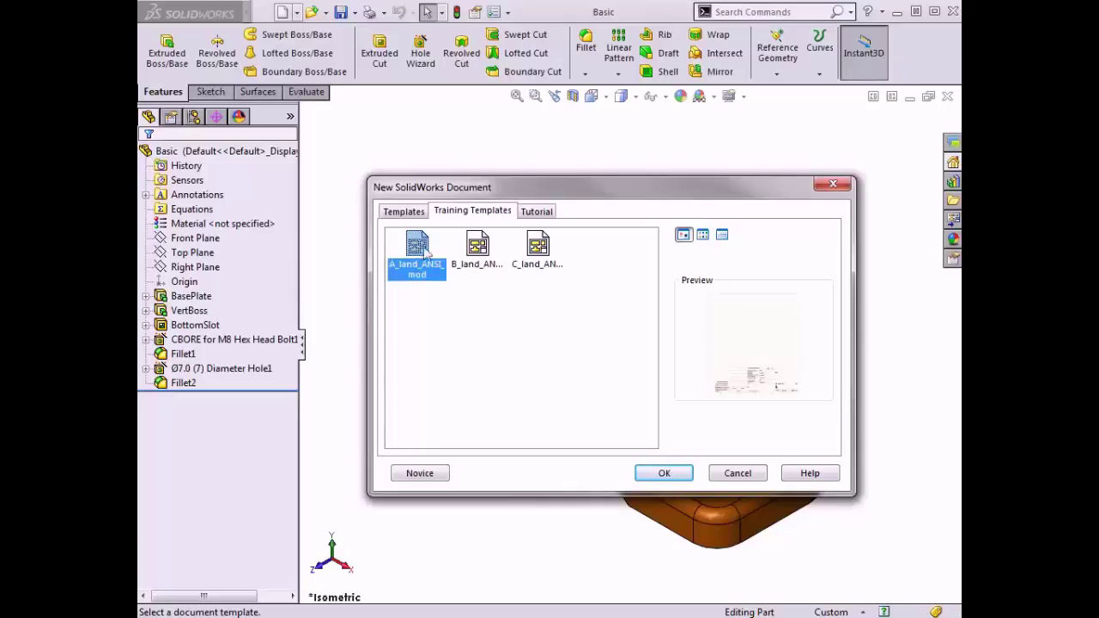
pyautogui.click(477, 247)
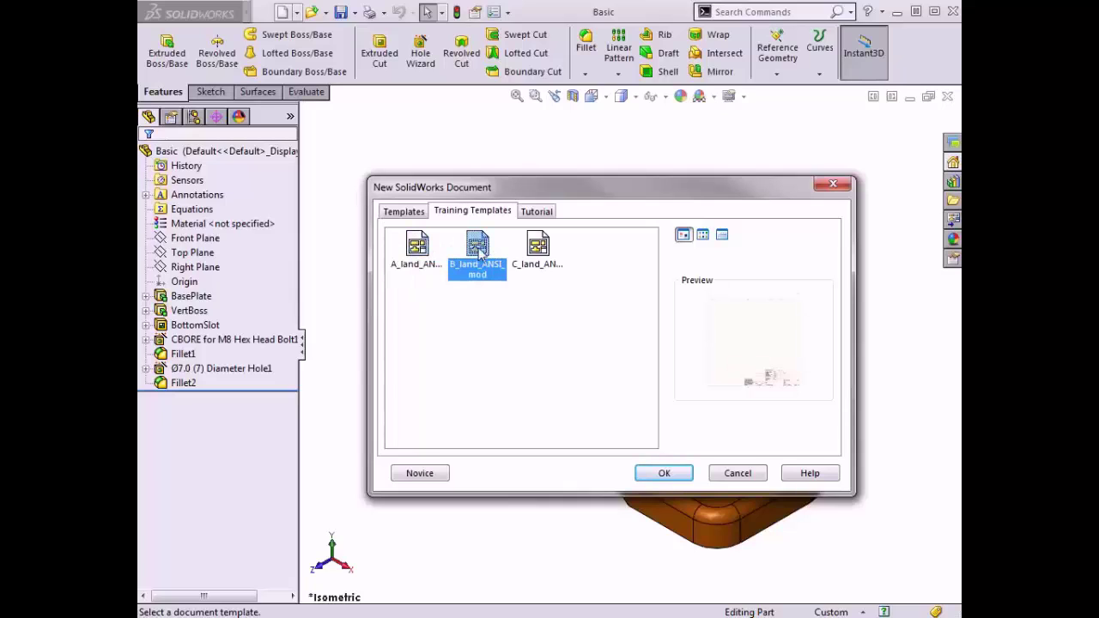
pyautogui.click(537, 247)
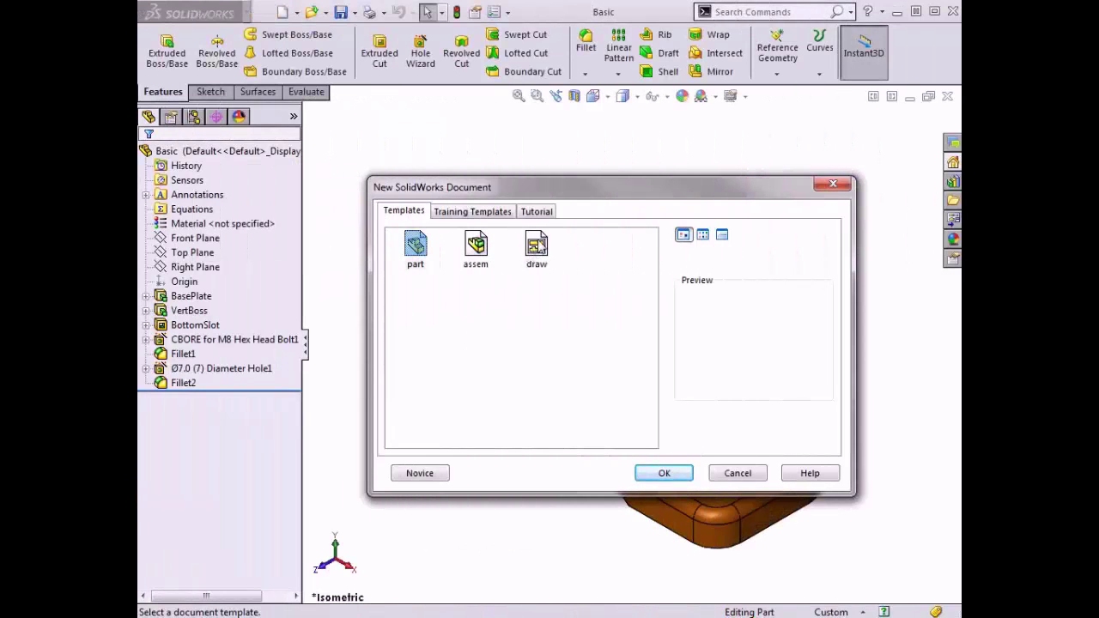
pyautogui.click(537, 246)
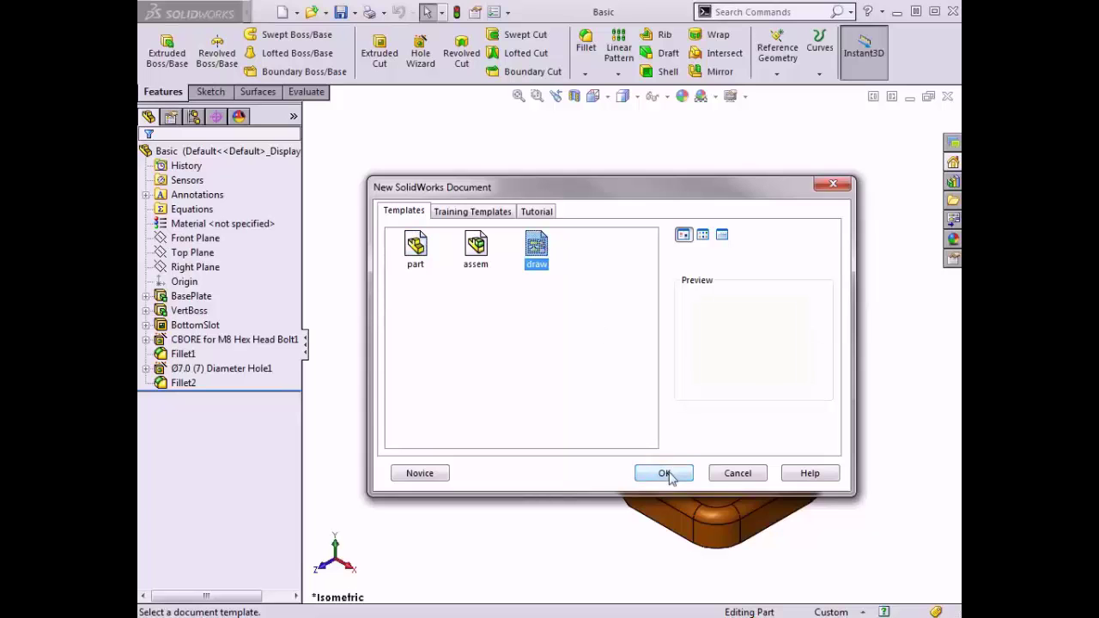
pyautogui.click(664, 473)
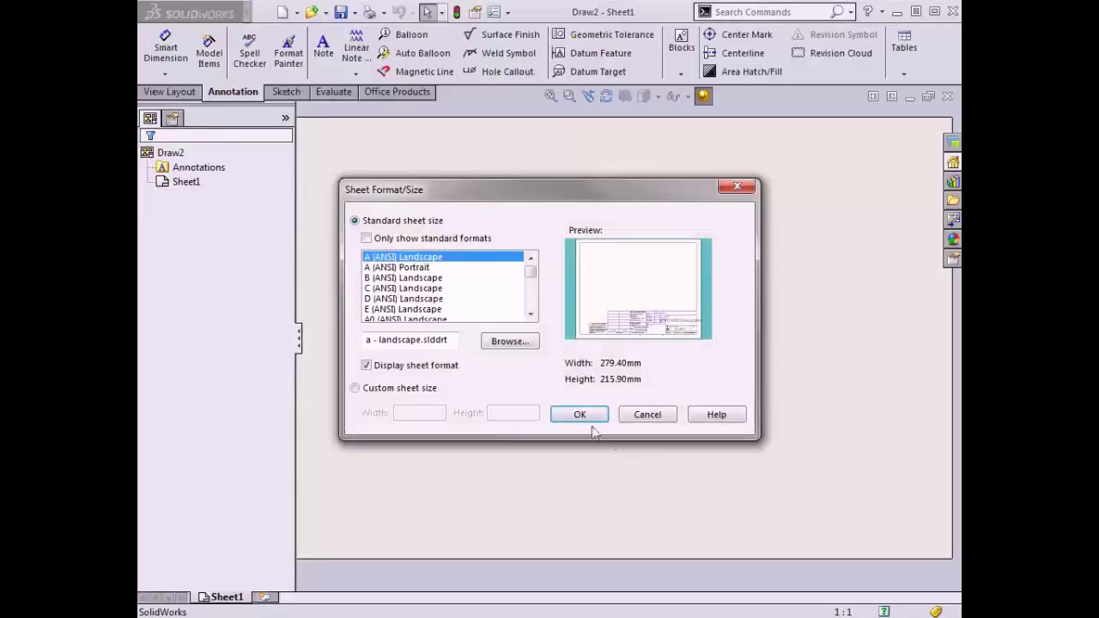
# - Try the A (ANSI) Portrait and B (ANSI) Landscape sheet sizes for the blank drawing
pyautogui.click(424, 269)
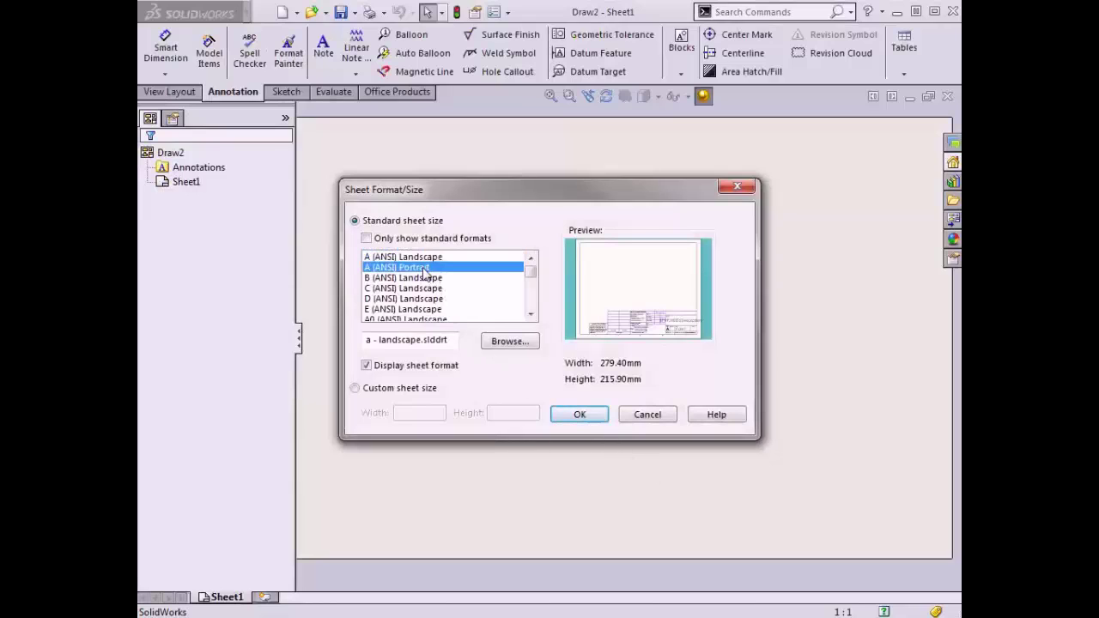
pyautogui.click(424, 280)
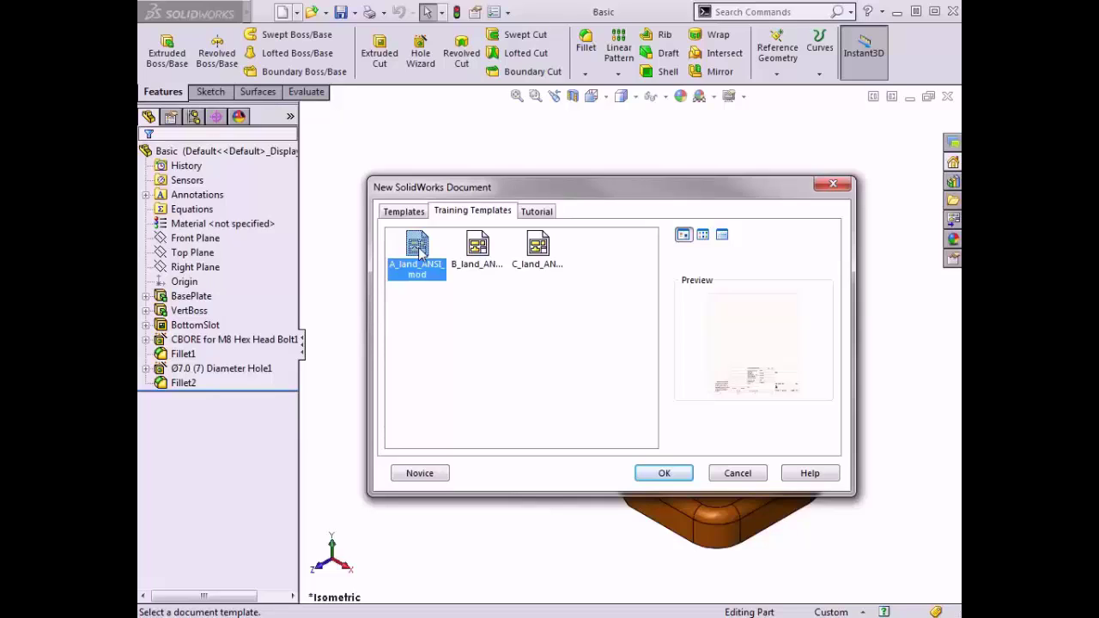
# - Create the drawing from the B_land_ANSI_mod B-size landscape training template
pyautogui.click(480, 248)
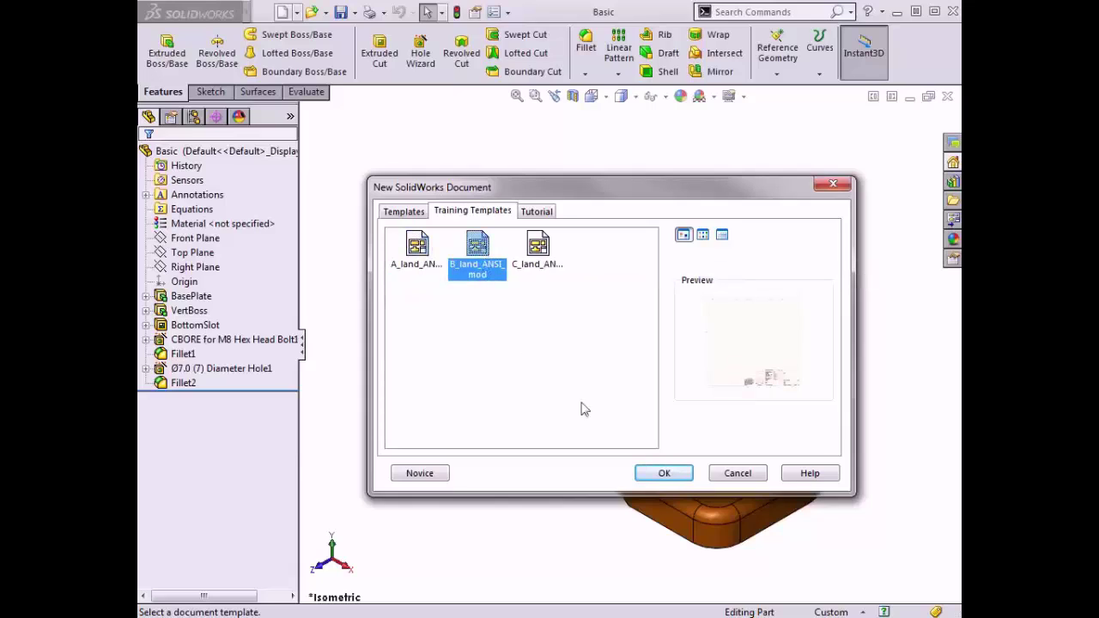
pyautogui.click(650, 479)
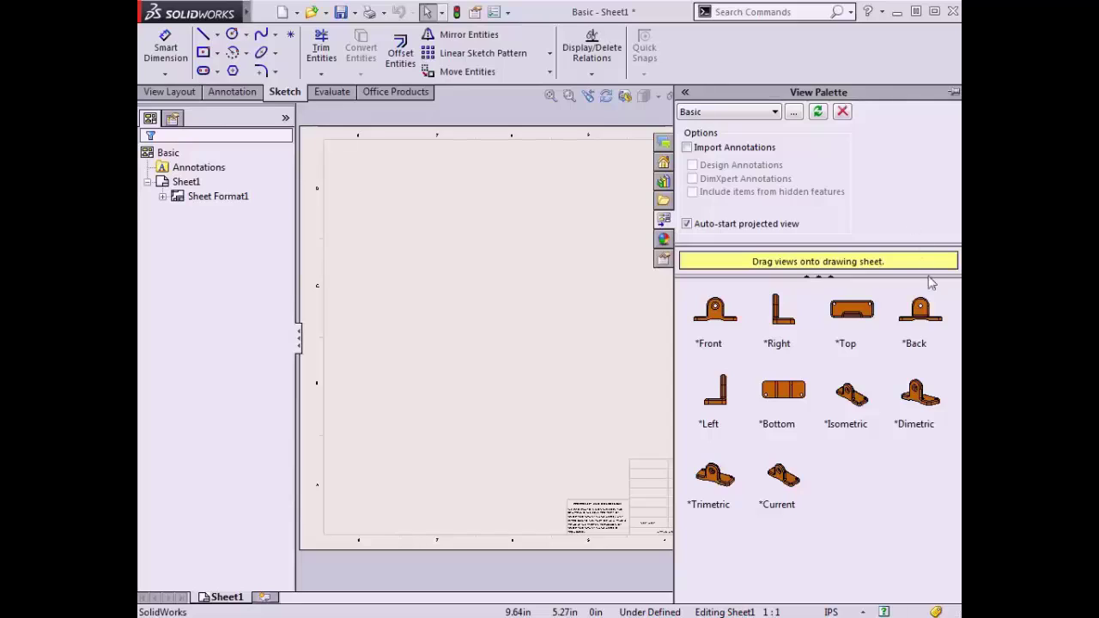
# - Drag the bracket's front view from the View Palette to the lower-left of the sheet
pyautogui.moveTo(708, 498); pyautogui.dragTo(691, 299)
pyautogui.click(718, 317)
pyautogui.moveTo(718, 318)
pyautogui.mouseDown()
pyautogui.moveTo(692, 314)
pyautogui.moveTo(603, 343)
pyautogui.moveTo(515, 344)
pyautogui.moveTo(471, 371)
pyautogui.mouseUp()
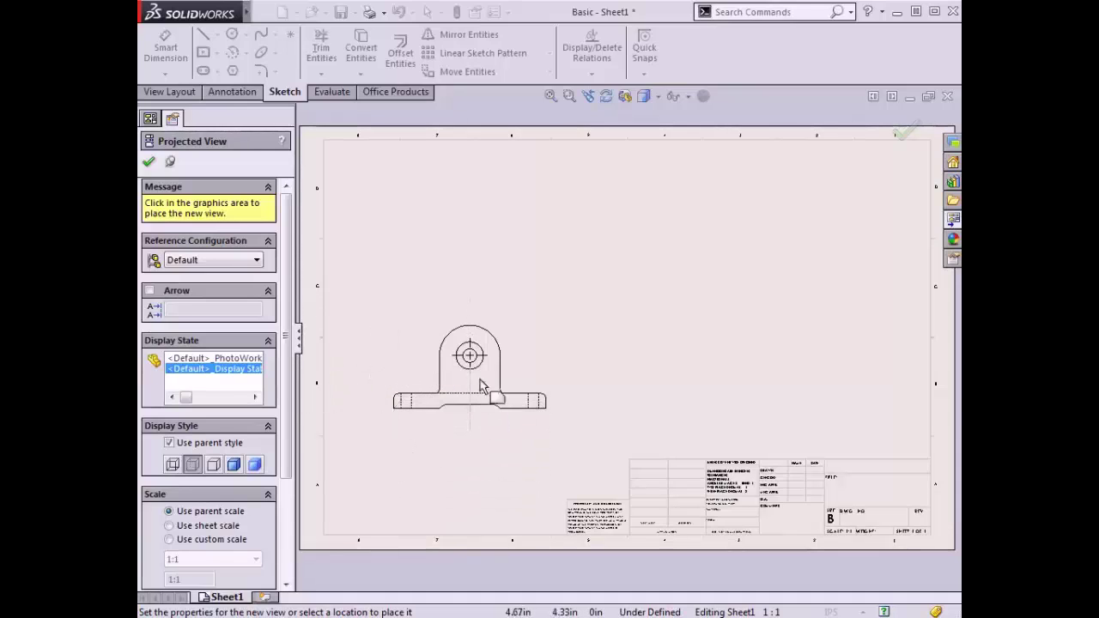
# - Place projected right and top views beside and above the front view
pyautogui.click(629, 369)
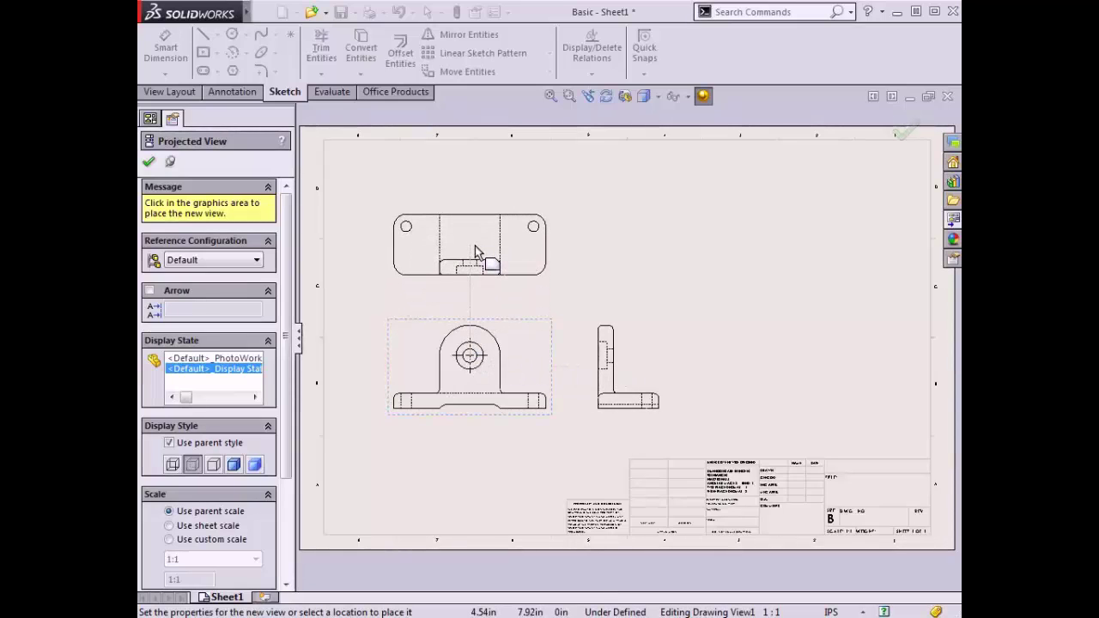
pyautogui.click(474, 245)
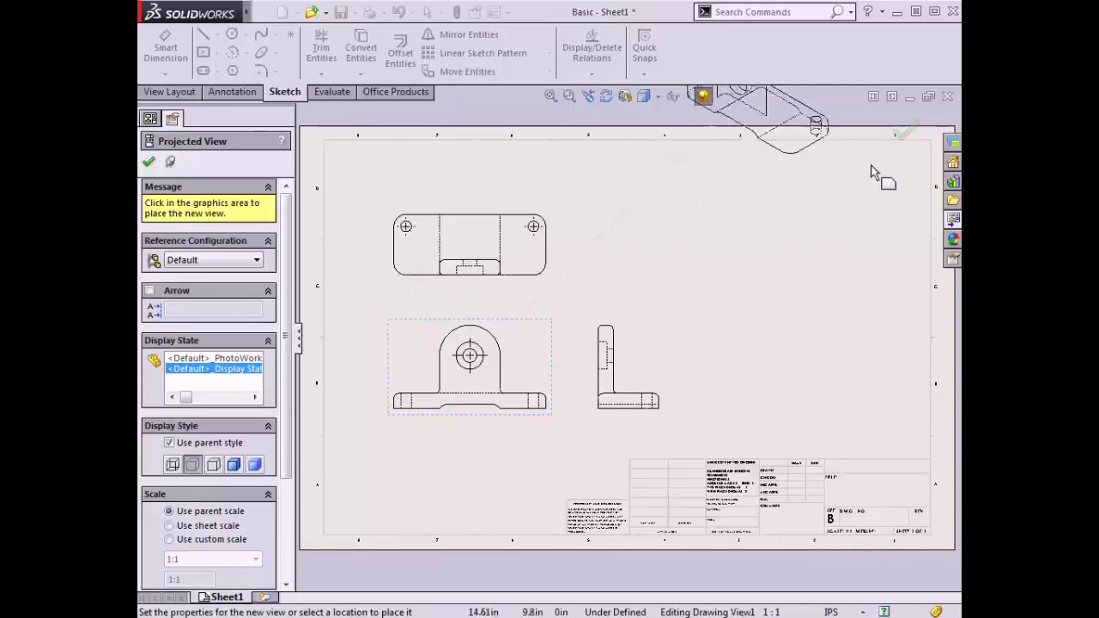
pyautogui.click(906, 136)
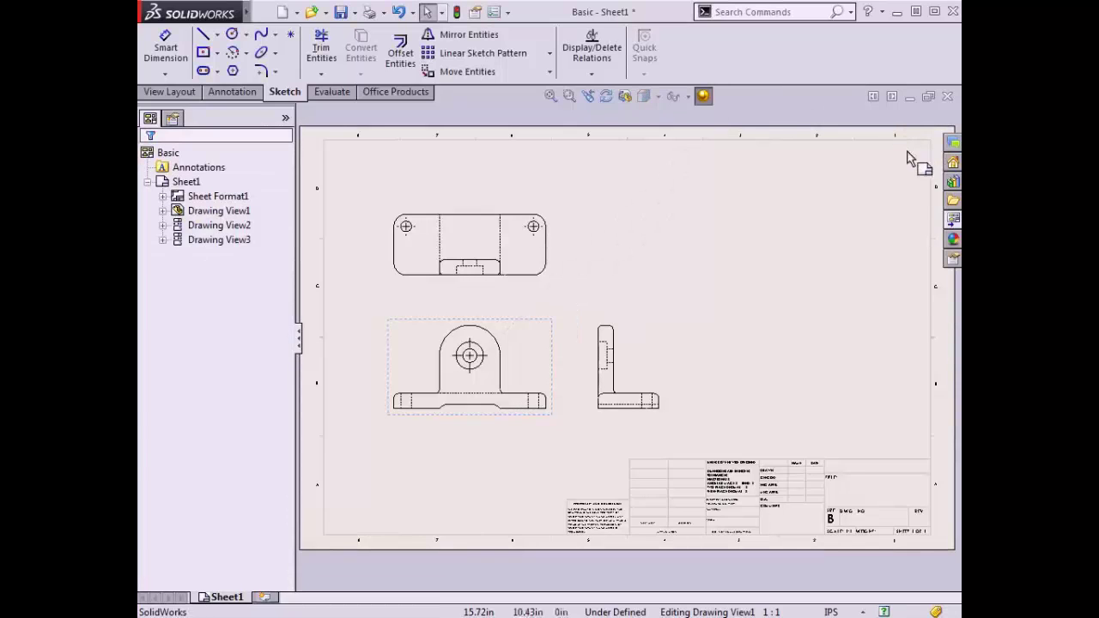
# - Drag the bracket's isometric view from the View Palette to the sheet's upper right
pyautogui.click(953, 221)
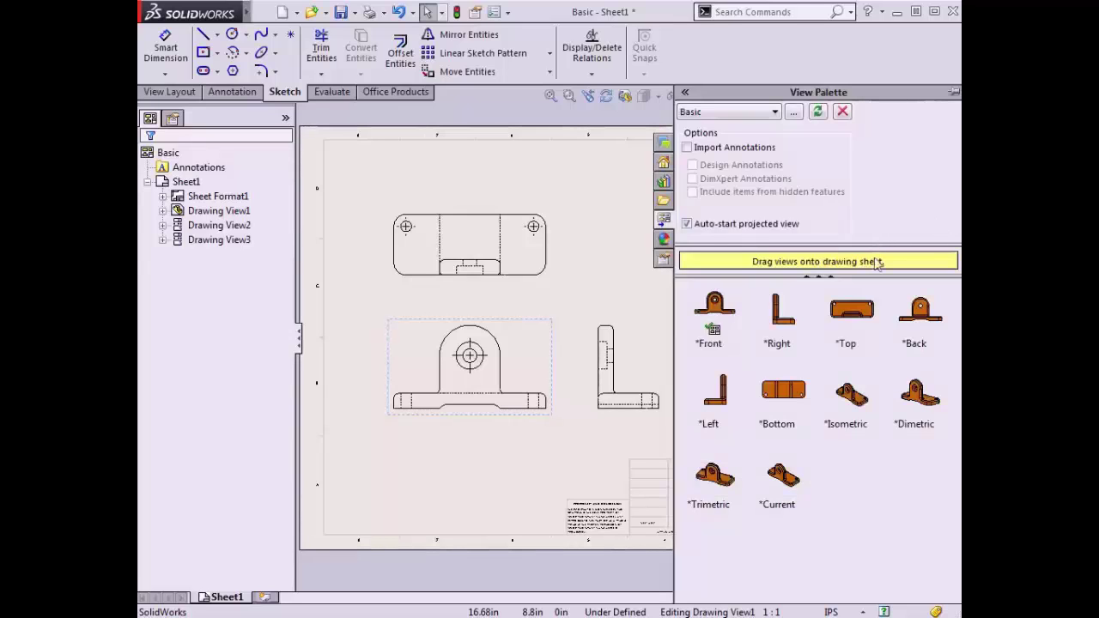
pyautogui.moveTo(852, 403)
pyautogui.mouseDown()
pyautogui.moveTo(717, 343)
pyautogui.moveTo(662, 292)
pyautogui.moveTo(657, 262)
pyautogui.moveTo(700, 237)
pyautogui.moveTo(808, 206)
pyautogui.mouseUp()
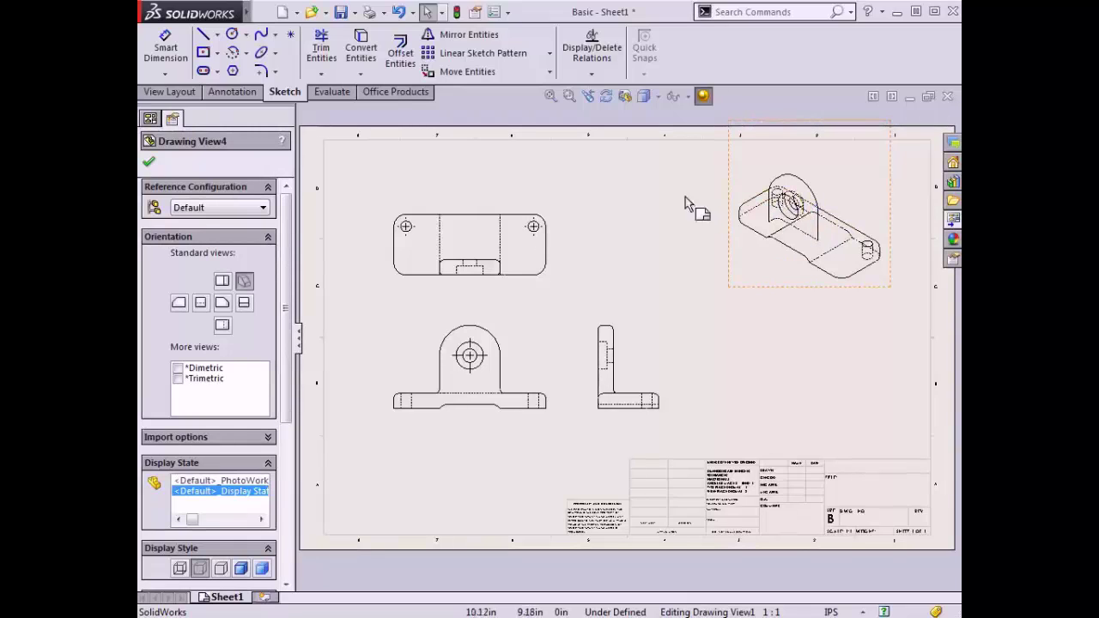
# - Look over the Annotation tools, then return to the View Layout tools
pyautogui.click(173, 93)
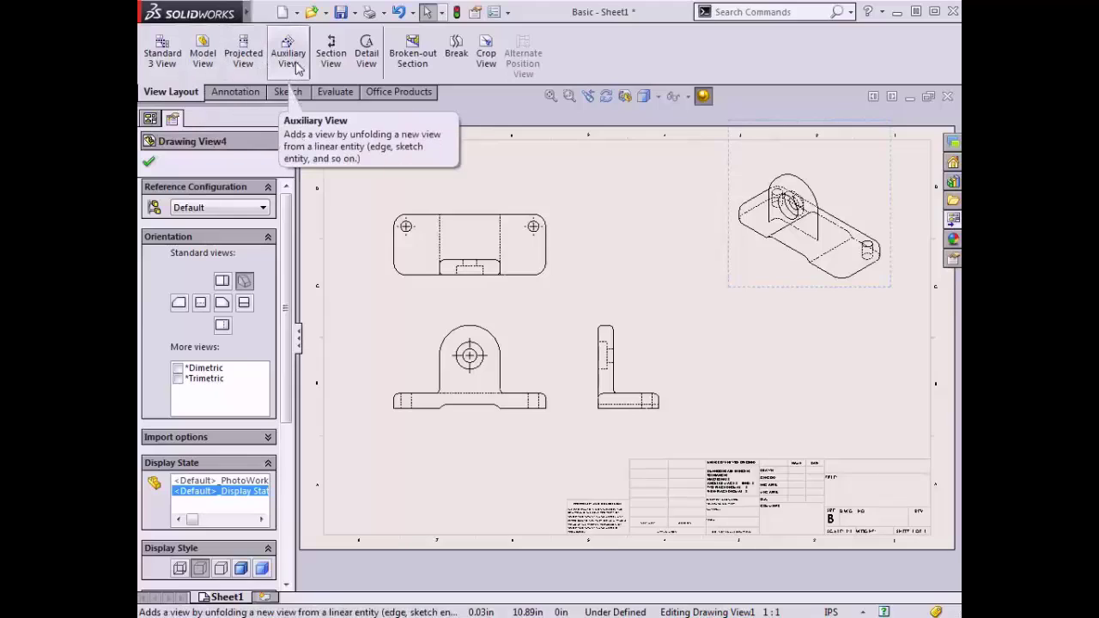
pyautogui.click(238, 91)
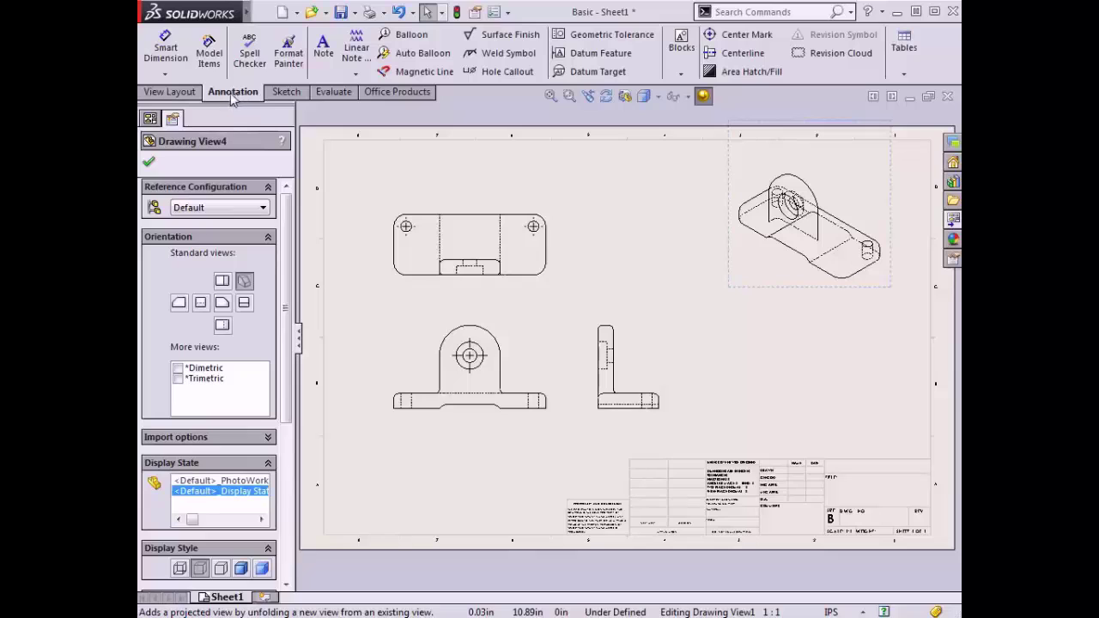
pyautogui.click(159, 95)
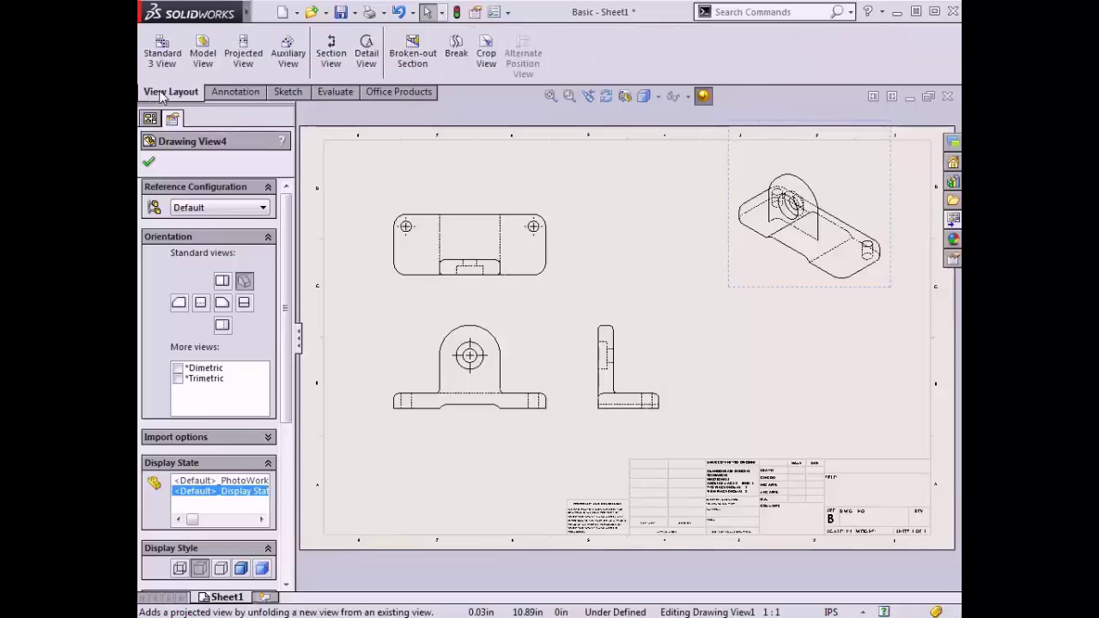
# - Browse the Insert menu and the sheet's shortcut menu, closing both without choosing anything
pyautogui.moveTo(244, 16)
pyautogui.click(292, 12)
pyautogui.click(292, 12)
pyautogui.click(357, 12)
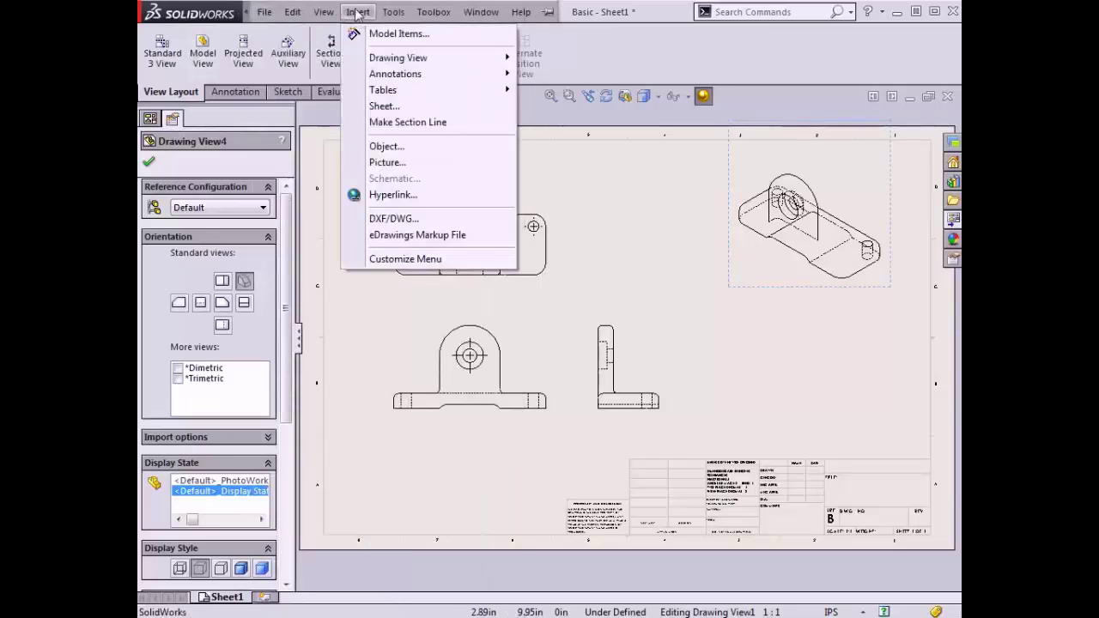
pyautogui.moveTo(394, 60)
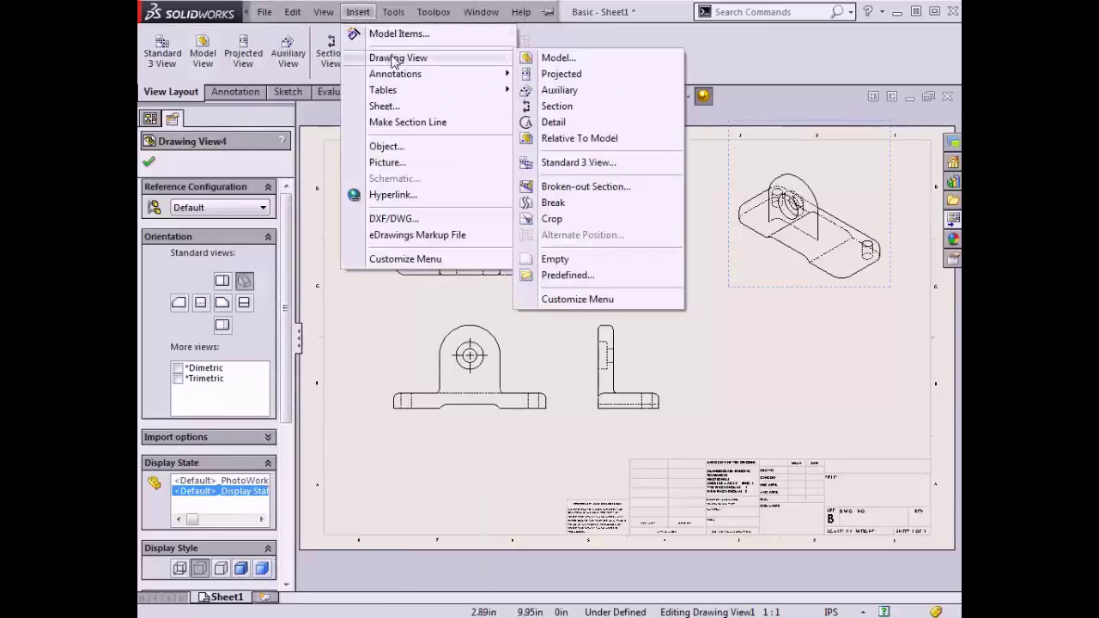
pyautogui.click(335, 232)
pyautogui.rightClick(333, 227)
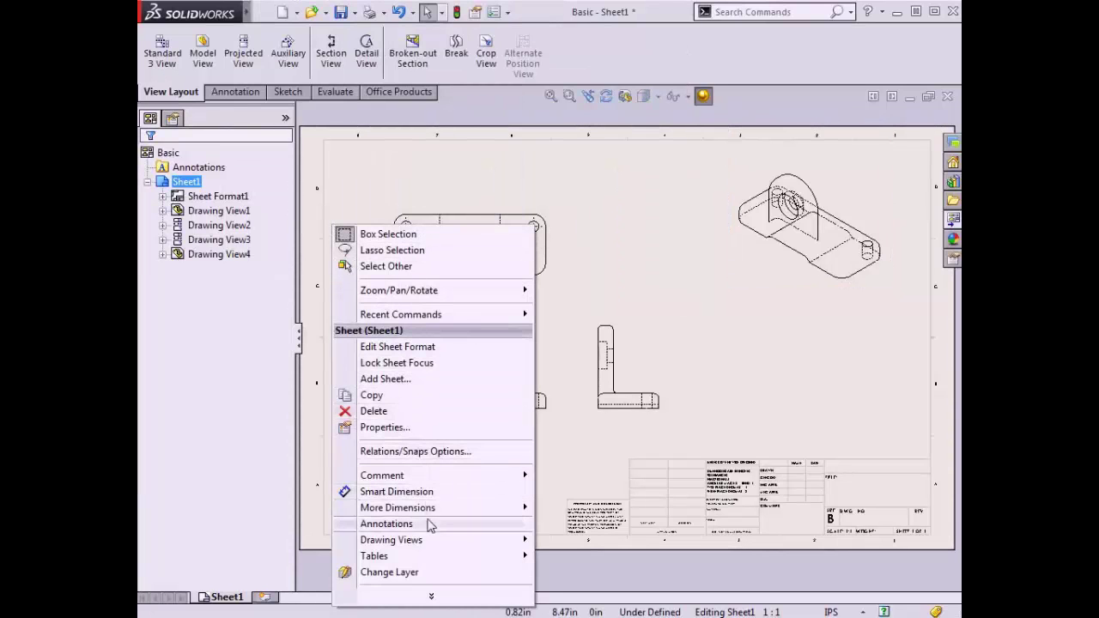
pyautogui.moveTo(431, 545)
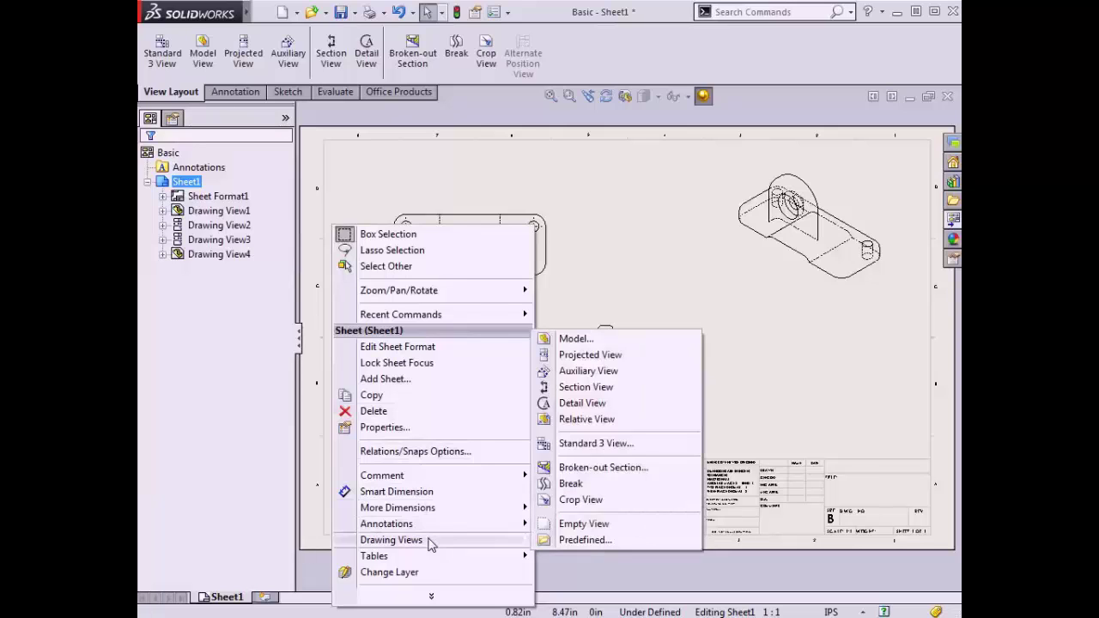
pyautogui.click(430, 542)
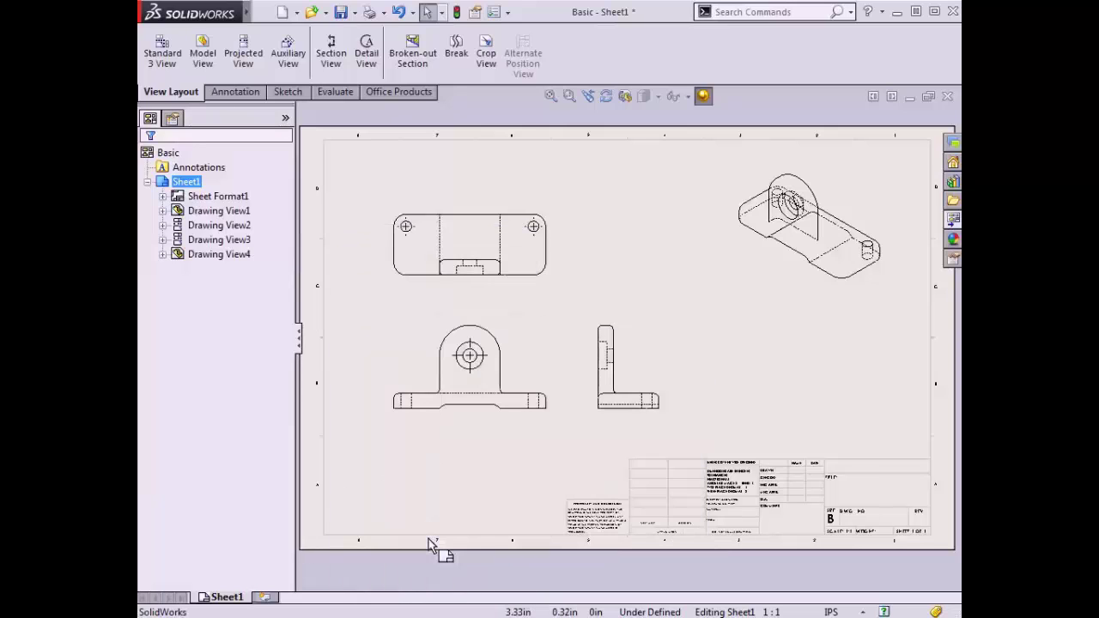
pyautogui.hotkey('ctrl', 's')
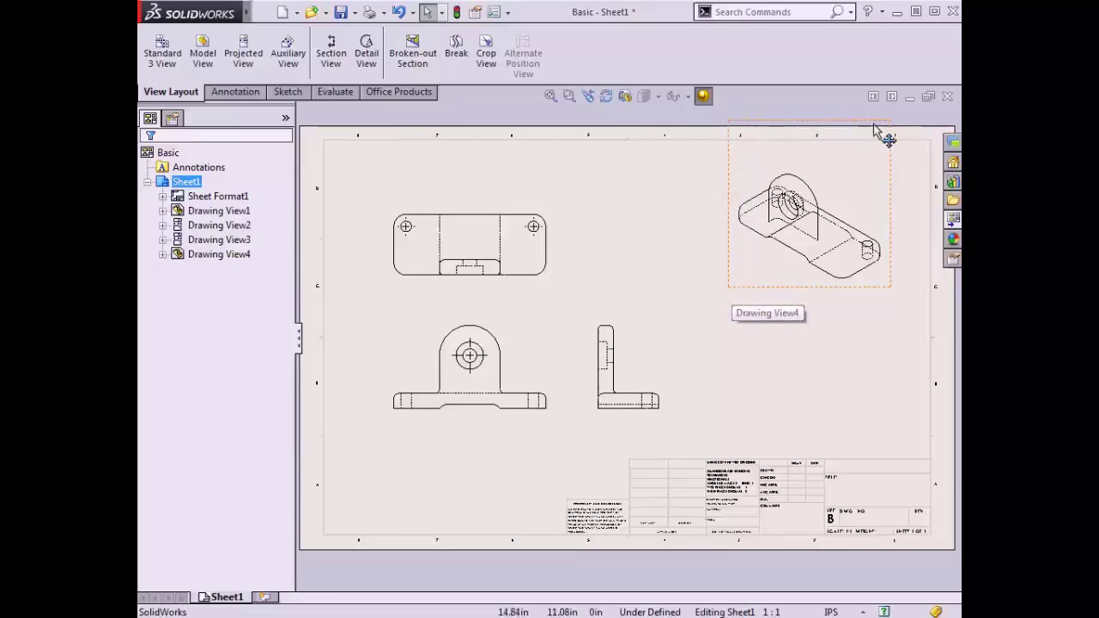
# - Set the isometric view Drawing View4's display style to Shaded
pyautogui.click(735, 293)
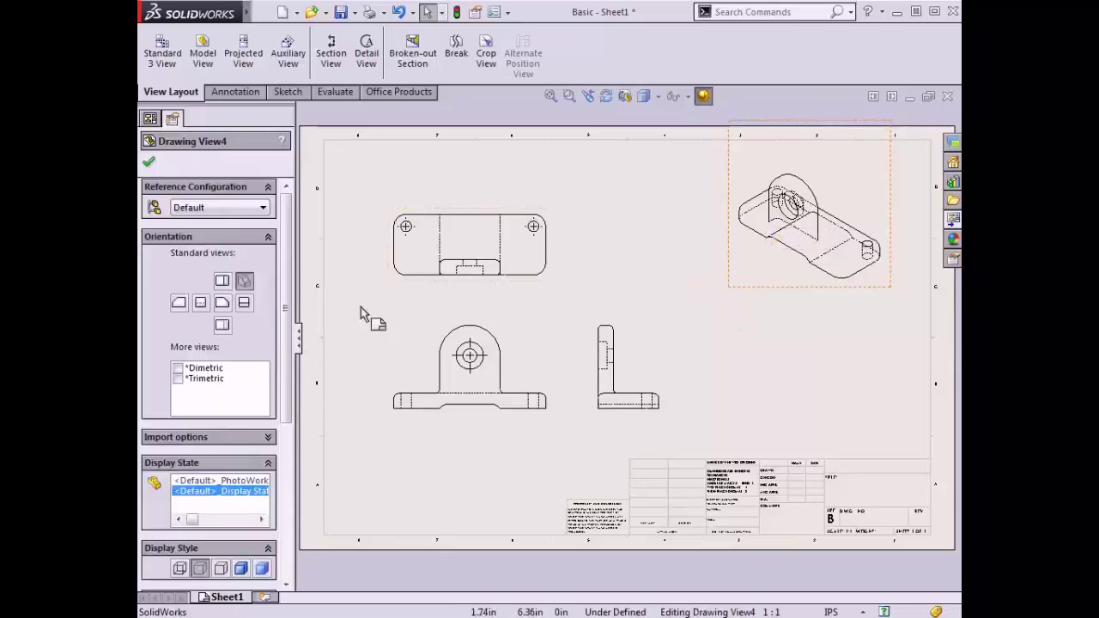
pyautogui.moveTo(290, 327); pyautogui.dragTo(289, 448)
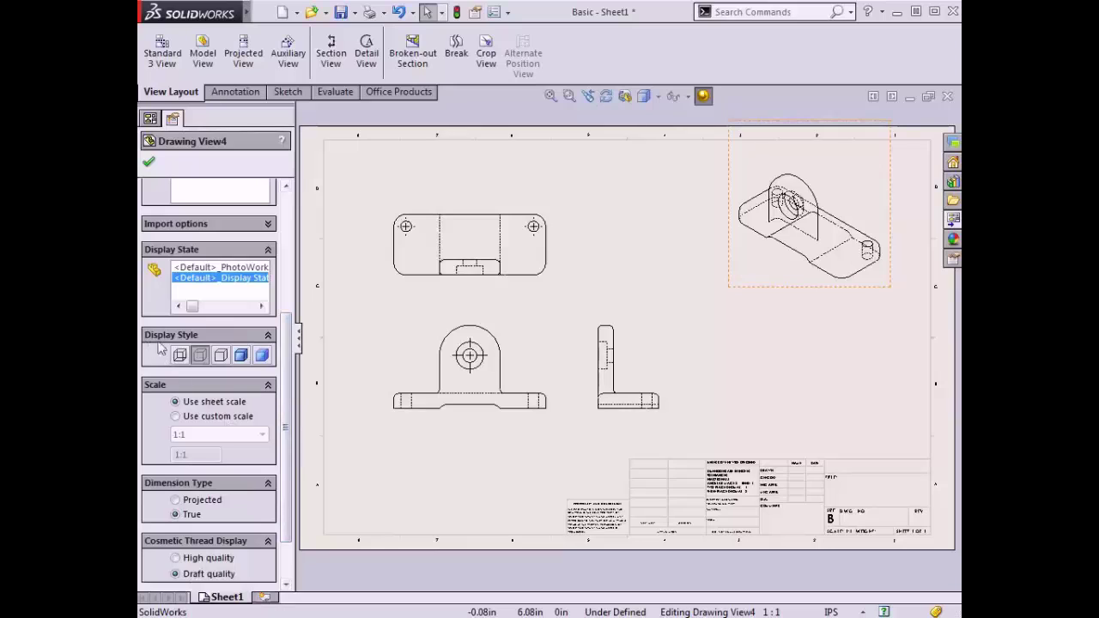
pyautogui.click(262, 356)
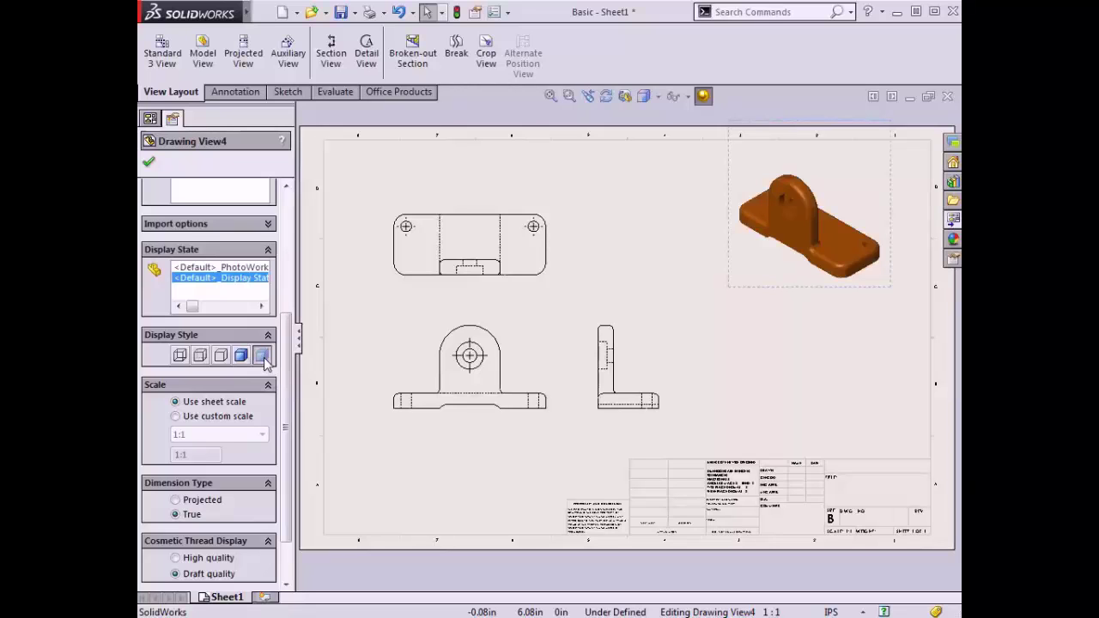
pyautogui.moveTo(286, 362); pyautogui.dragTo(293, 406)
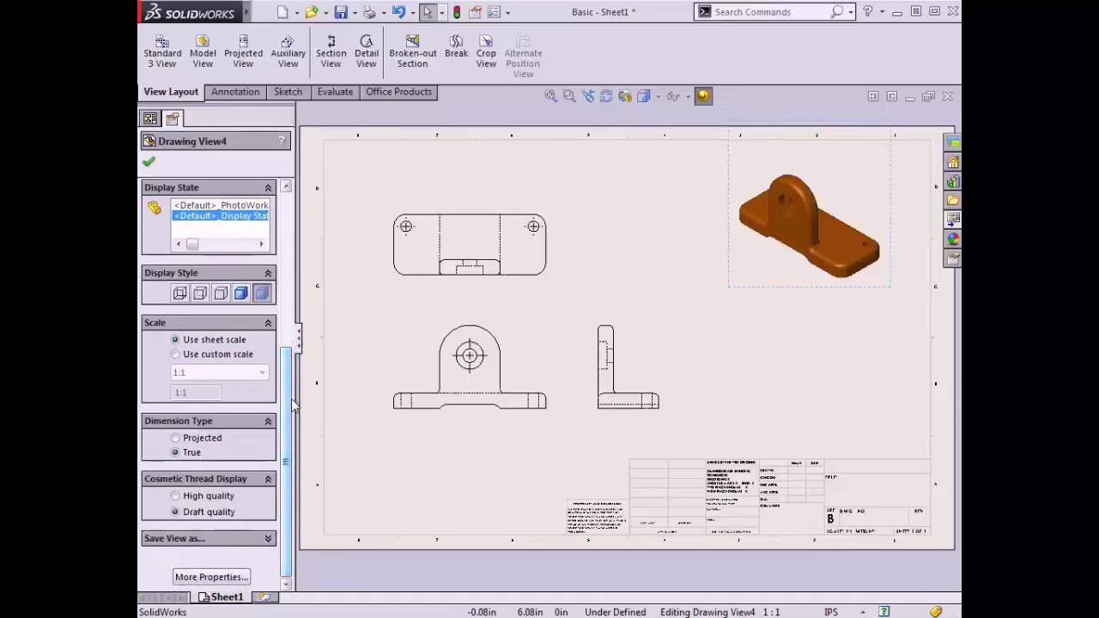
pyautogui.click(151, 163)
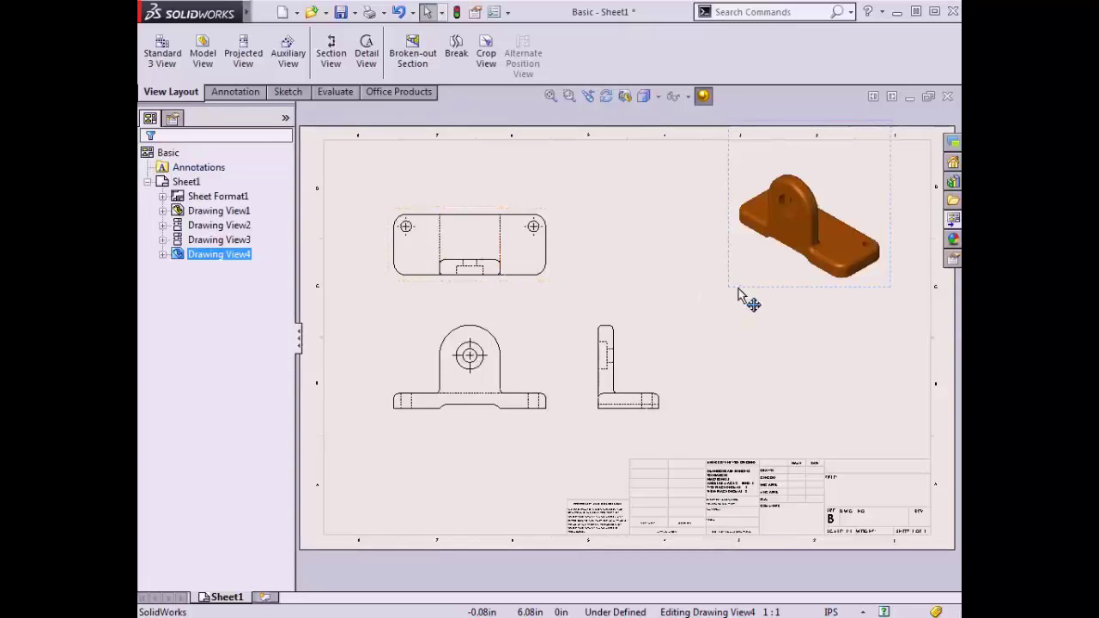
# - Move the isometric view farther right and shift the front, top and right-side views left
pyautogui.moveTo(739, 292)
pyautogui.mouseDown()
pyautogui.moveTo(698, 307)
pyautogui.moveTo(751, 333)
pyautogui.moveTo(778, 297)
pyautogui.moveTo(741, 281)
pyautogui.moveTo(704, 314)
pyautogui.moveTo(736, 331)
pyautogui.moveTo(759, 302)
pyautogui.mouseUp()
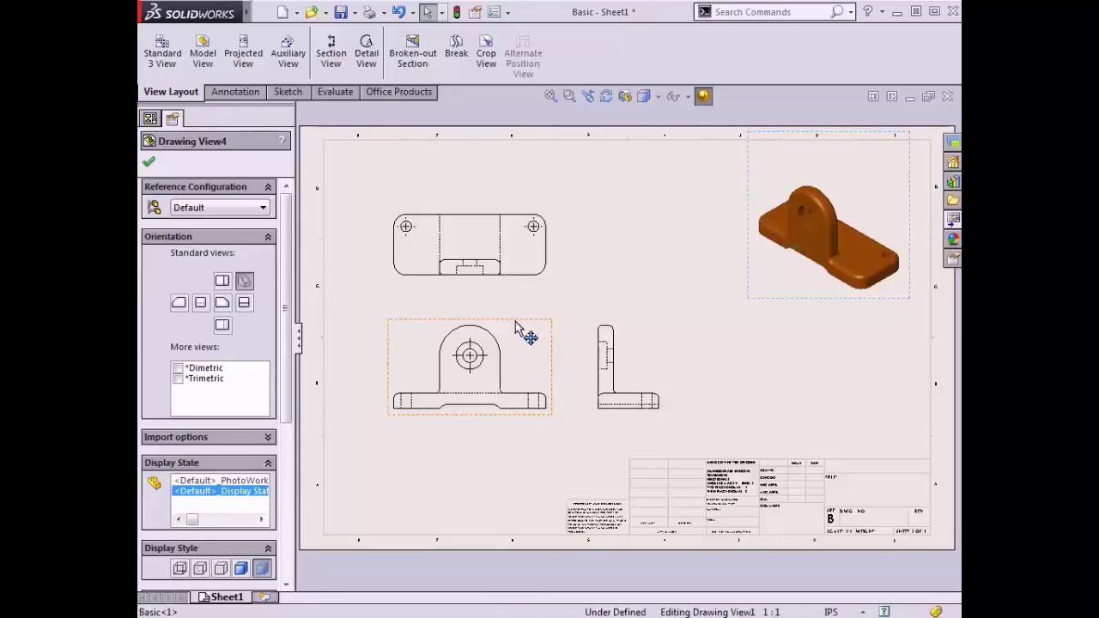
pyautogui.moveTo(515, 325)
pyautogui.mouseDown()
pyautogui.moveTo(542, 302)
pyautogui.moveTo(490, 297)
pyautogui.moveTo(476, 343)
pyautogui.moveTo(515, 368)
pyautogui.moveTo(549, 352)
pyautogui.moveTo(538, 314)
pyautogui.moveTo(513, 323)
pyautogui.moveTo(510, 343)
pyautogui.mouseUp()
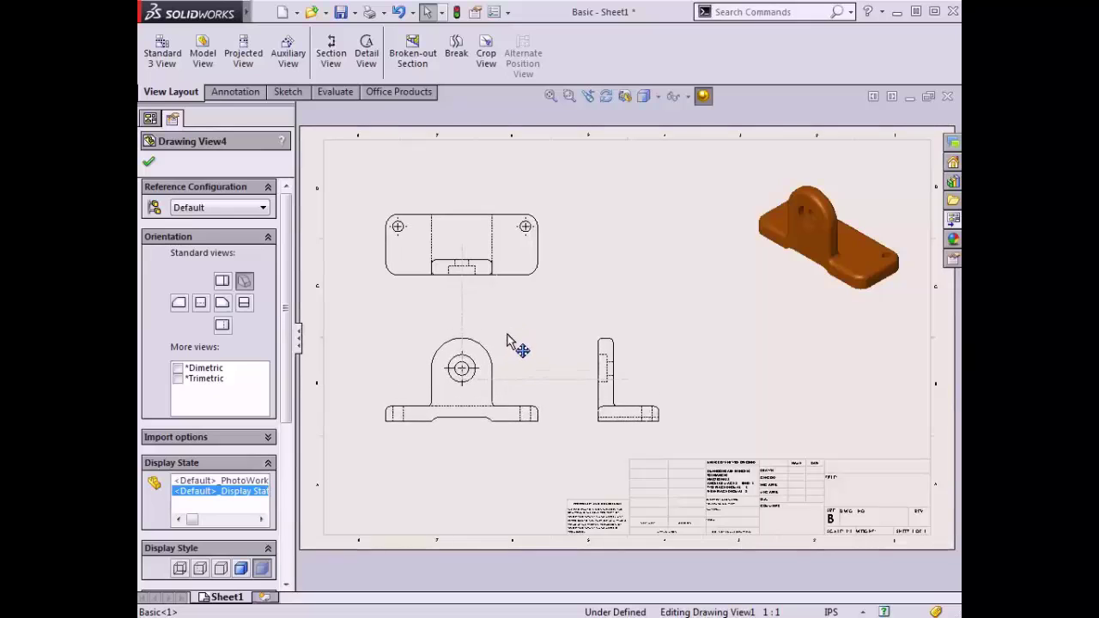
pyautogui.moveTo(518, 287)
pyautogui.mouseDown()
pyautogui.moveTo(523, 315)
pyautogui.moveTo(553, 260)
pyautogui.moveTo(575, 261)
pyautogui.moveTo(529, 284)
pyautogui.moveTo(494, 285)
pyautogui.mouseUp()
pyautogui.click(525, 282)
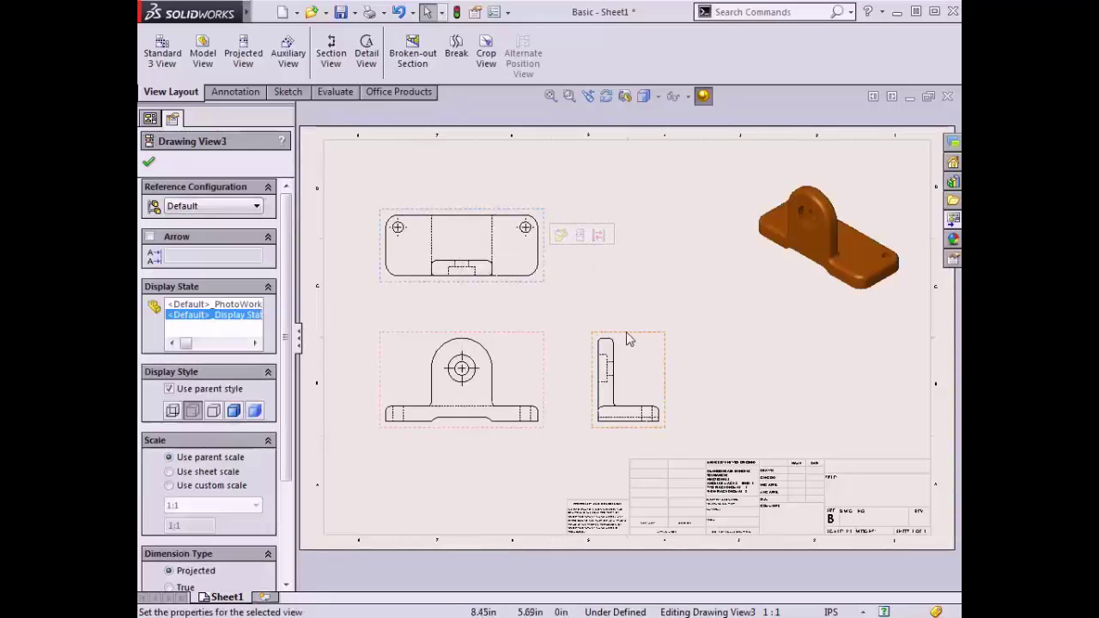
pyautogui.moveTo(631, 339)
pyautogui.mouseDown()
pyautogui.moveTo(712, 340)
pyautogui.moveTo(638, 311)
pyautogui.moveTo(677, 294)
pyautogui.moveTo(663, 352)
pyautogui.moveTo(623, 336)
pyautogui.moveTo(628, 315)
pyautogui.mouseUp()
pyautogui.click(629, 259)
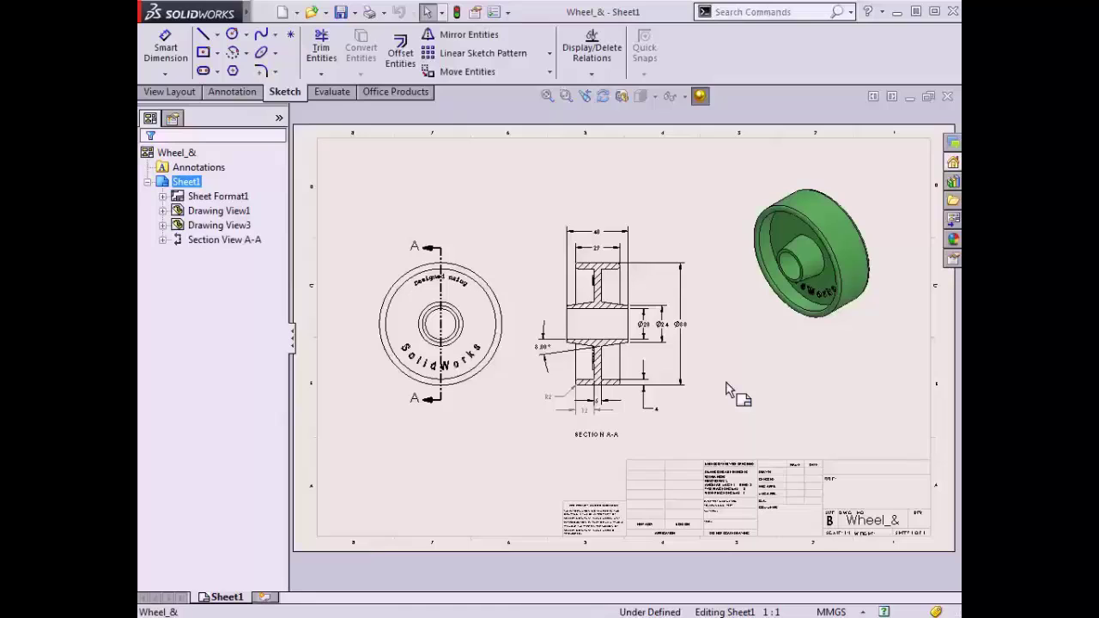
# - Zoom into Section View A-A on the Wheel_& drawing to read its dimensions
pyautogui.click(566, 96)
pyautogui.moveTo(522, 213)
pyautogui.mouseDown()
pyautogui.moveTo(677, 343)
pyautogui.moveTo(705, 456)
pyautogui.mouseUp()
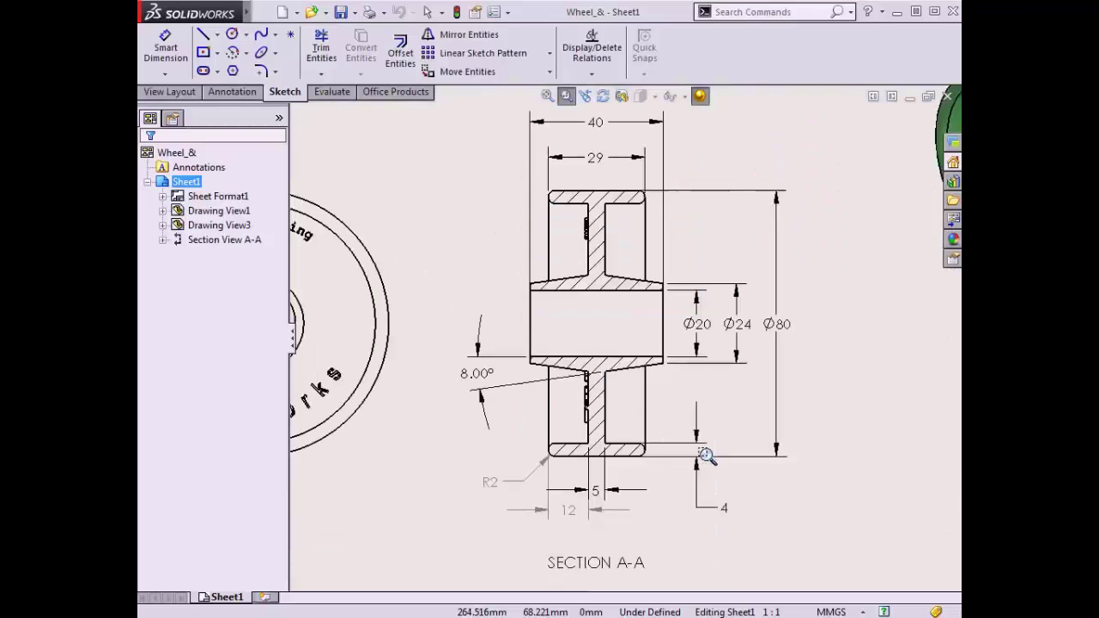
pyautogui.click(566, 96)
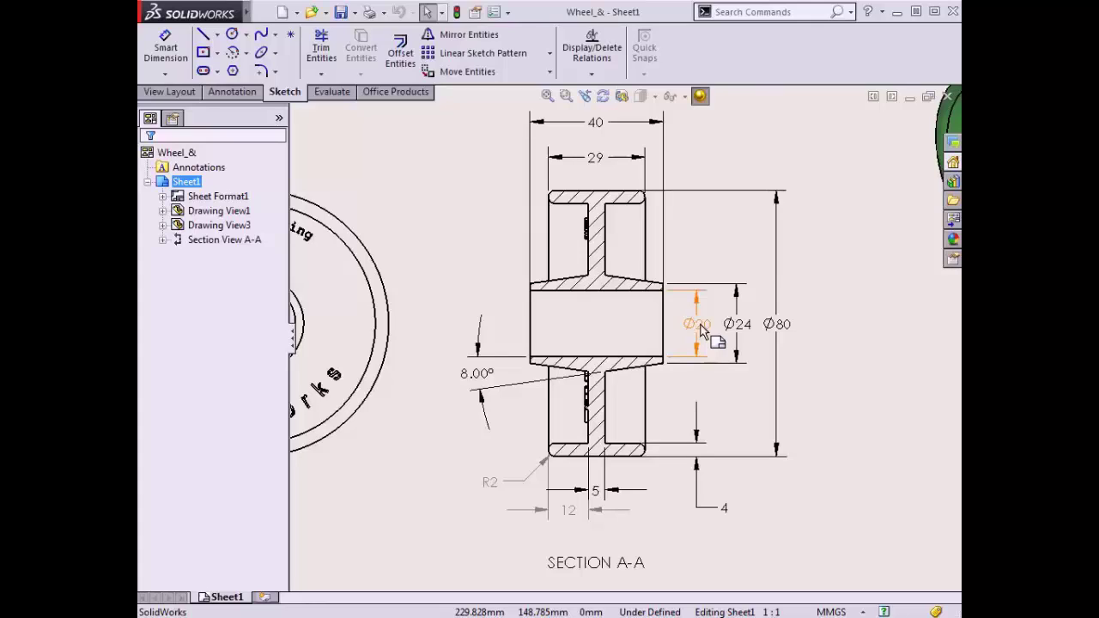
# - Open and cancel an edit of the Ø20 dimension, then select the R2 radius
pyautogui.doubleClick(702, 333)
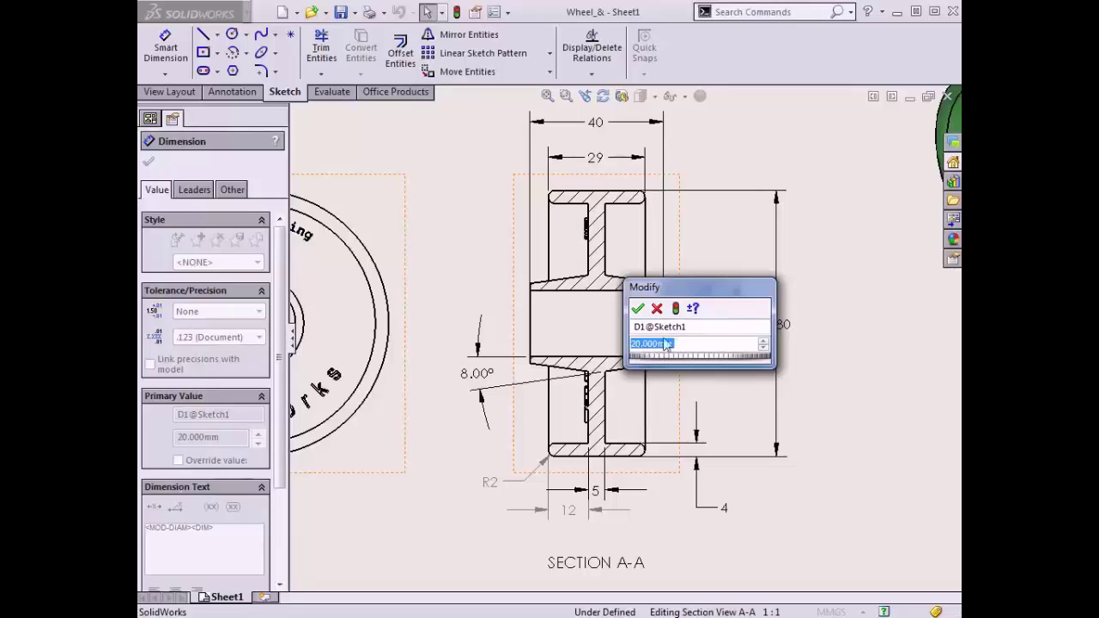
pyautogui.click(657, 309)
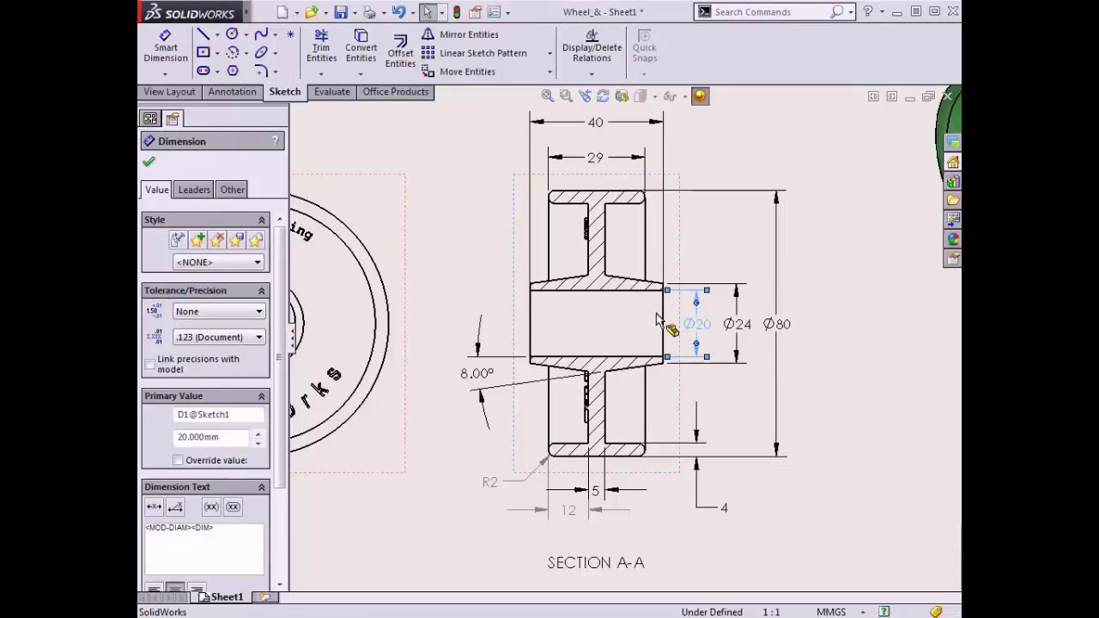
pyautogui.press('Escape')
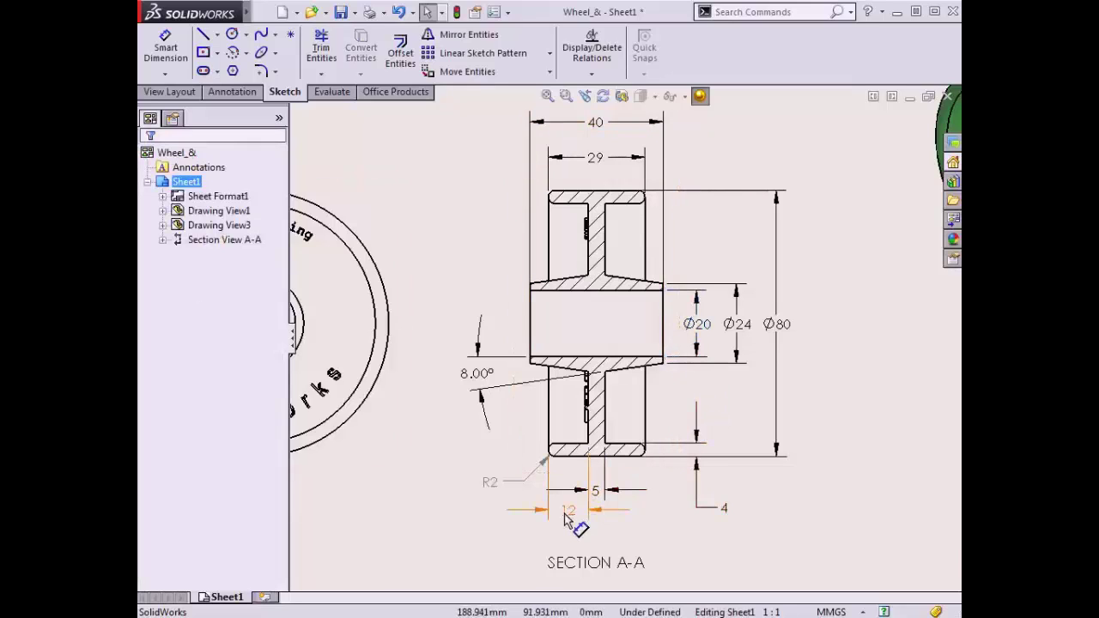
pyautogui.click(491, 483)
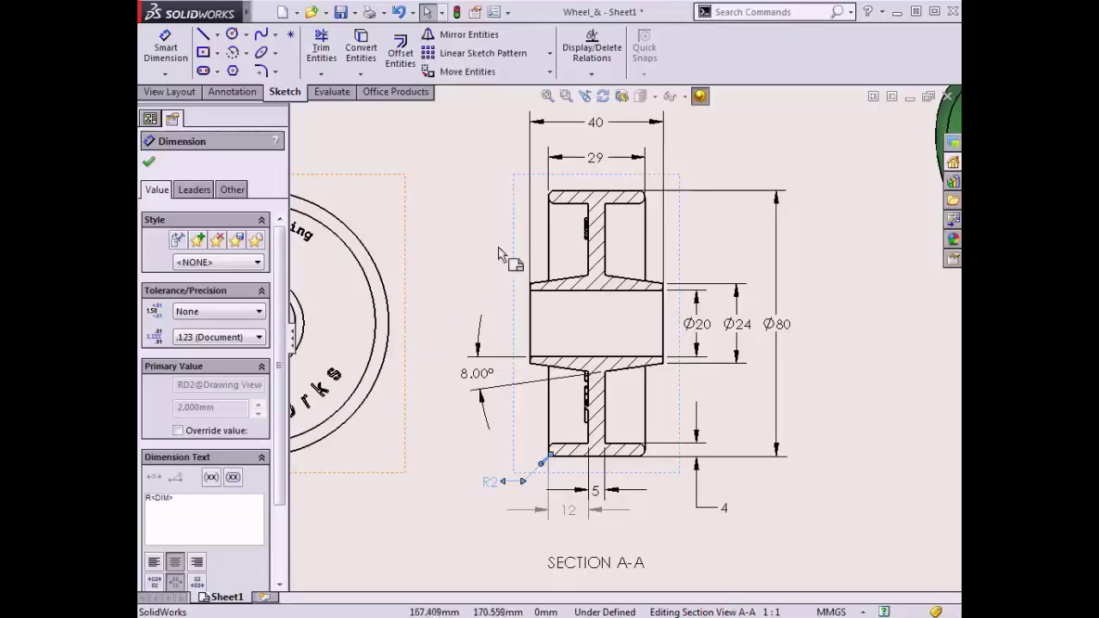
# - Change the wheel's 29 width dimension to 25 and rebuild the model
pyautogui.doubleClick(598, 159)
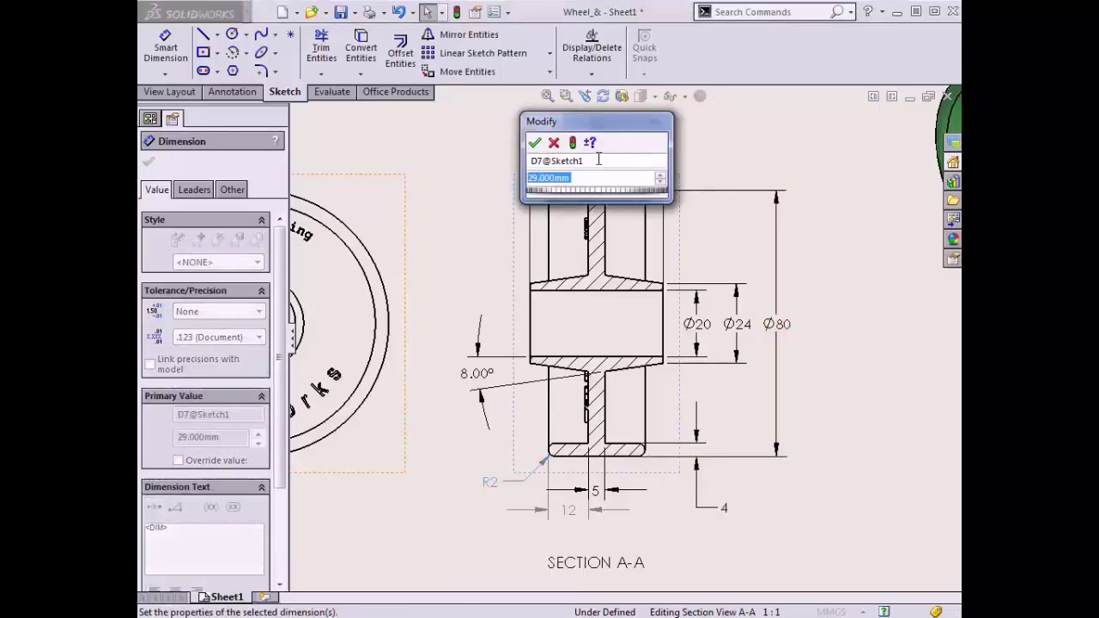
pyautogui.write('25')
pyautogui.click(573, 143)
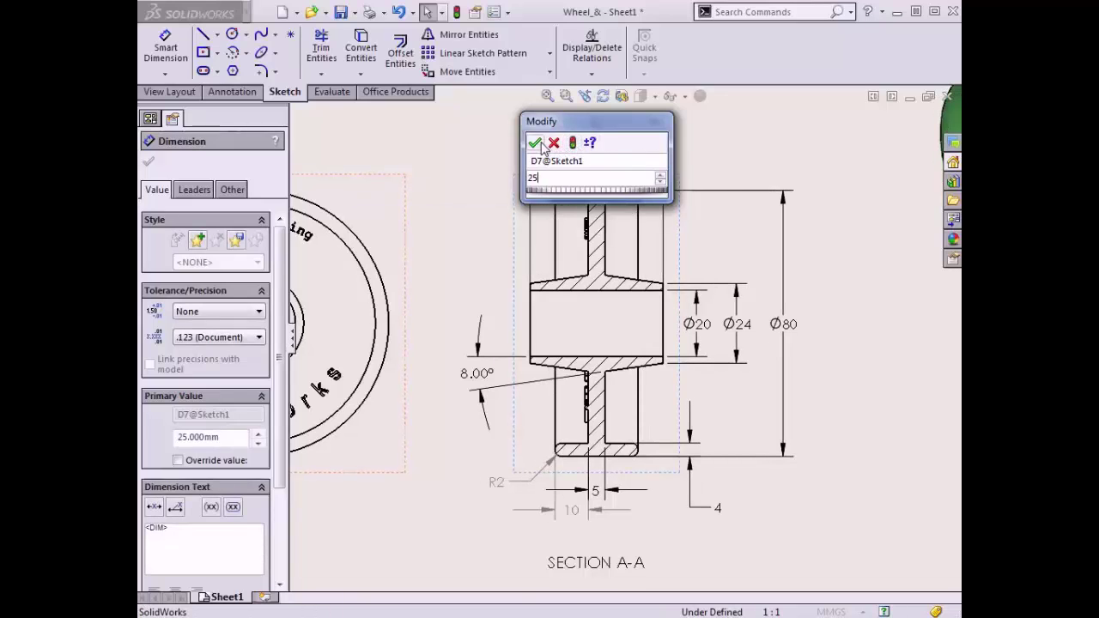
pyautogui.click(534, 142)
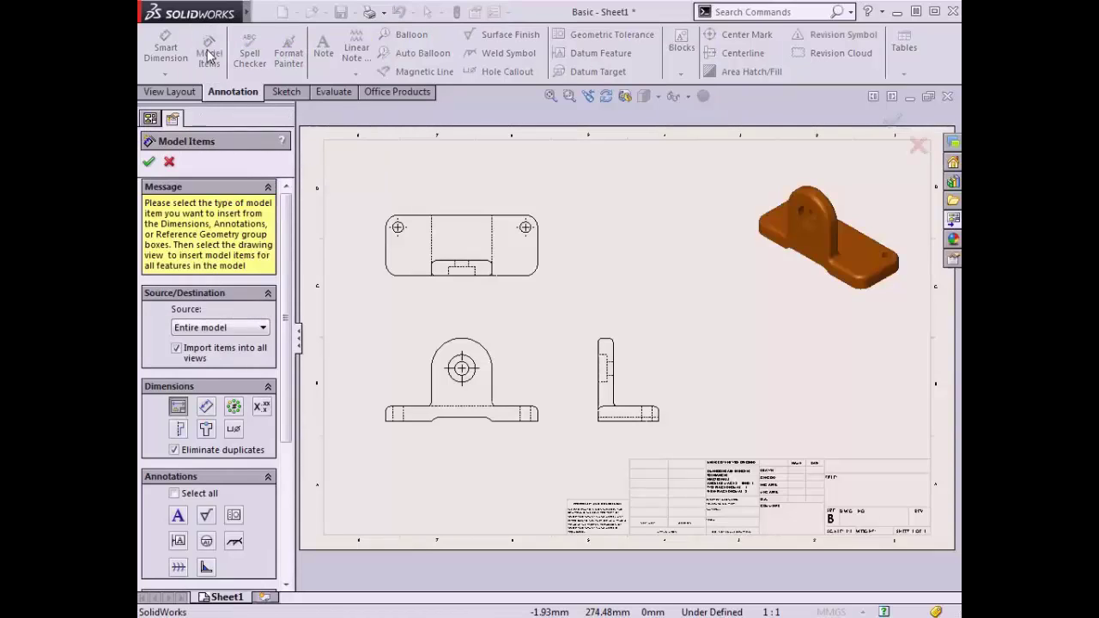
# - Set Model Items to Entire model, all views, with hole wizard locations and hole callouts
pyautogui.moveTo(288, 211); pyautogui.dragTo(286, 268)
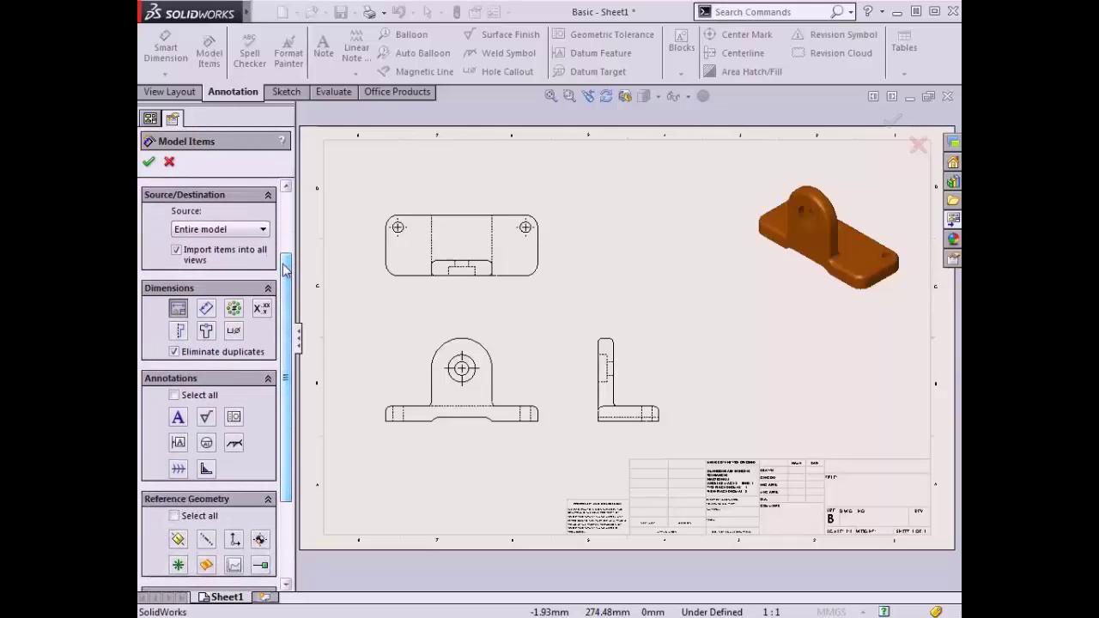
pyautogui.click(229, 234)
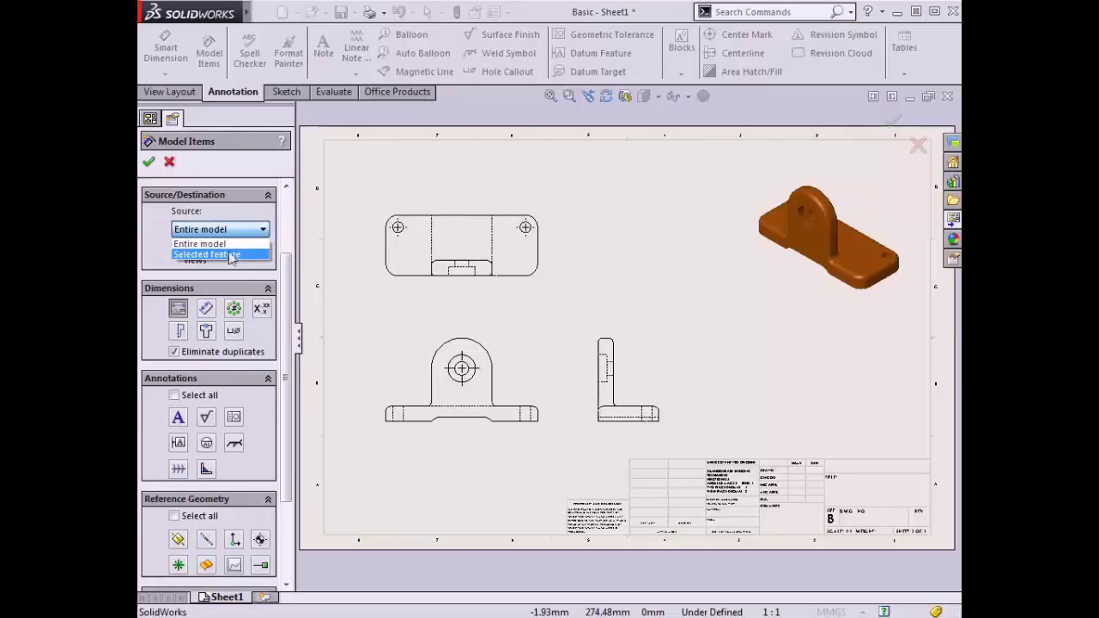
pyautogui.click(230, 246)
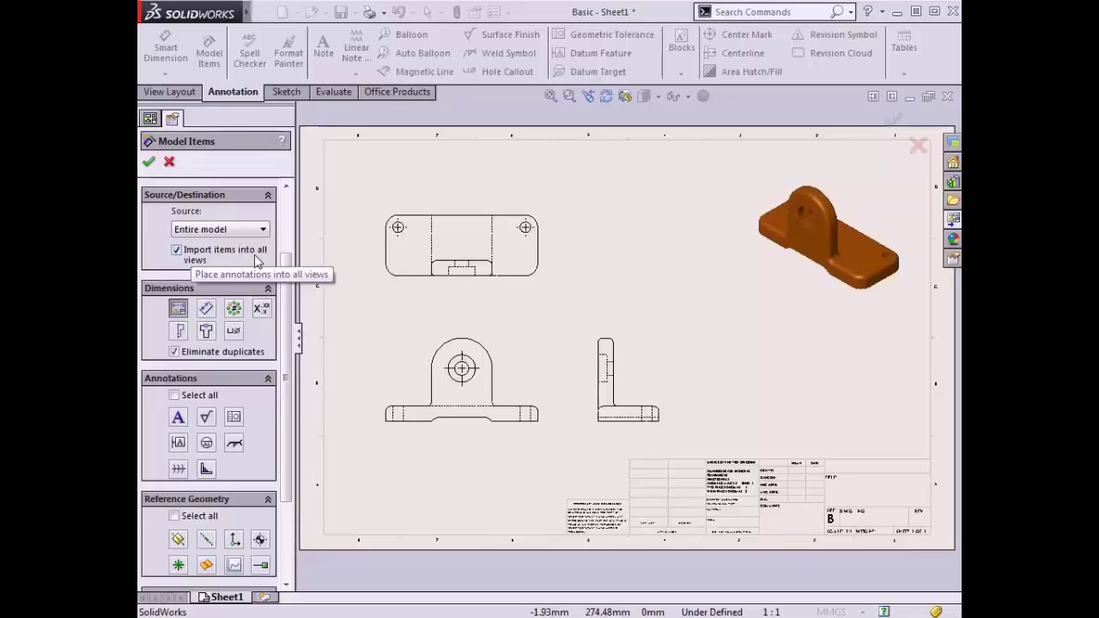
pyautogui.click(255, 261)
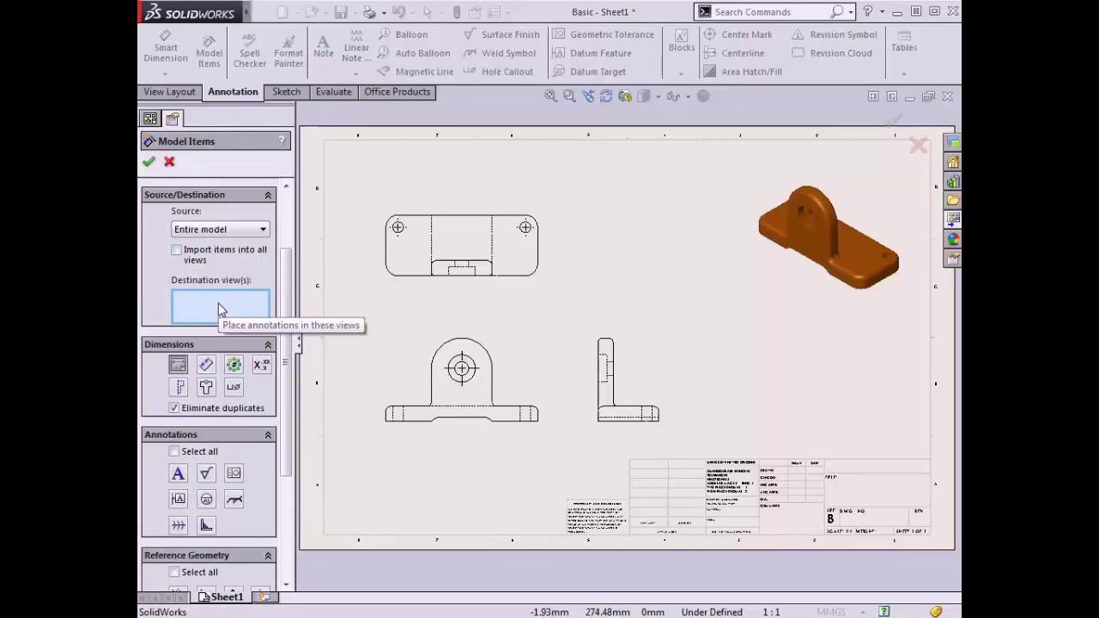
pyautogui.click(182, 255)
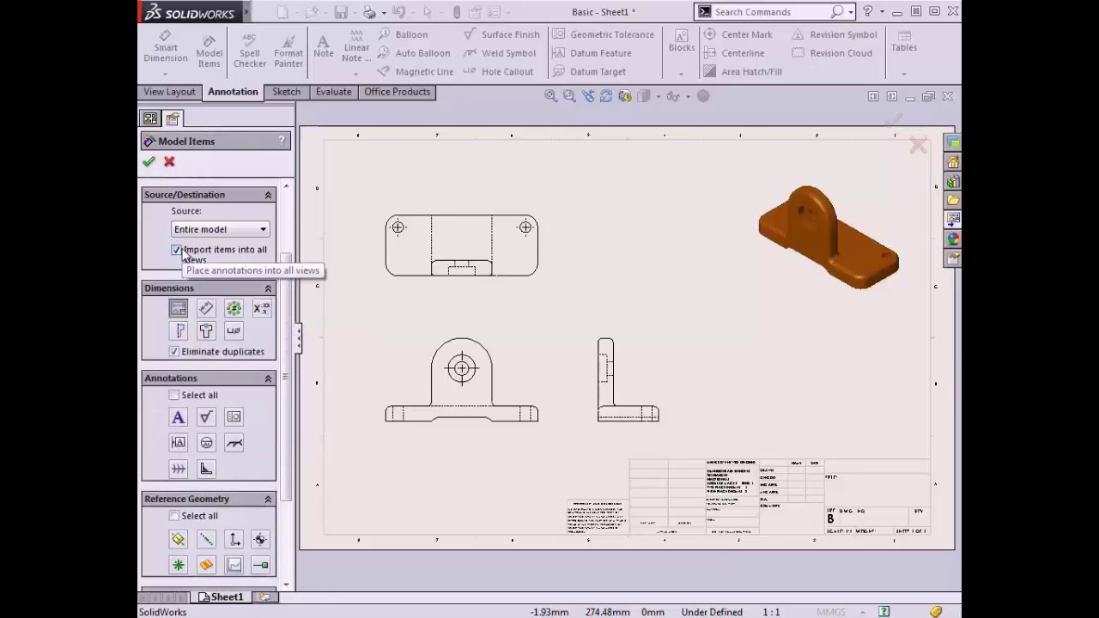
pyautogui.click(207, 333)
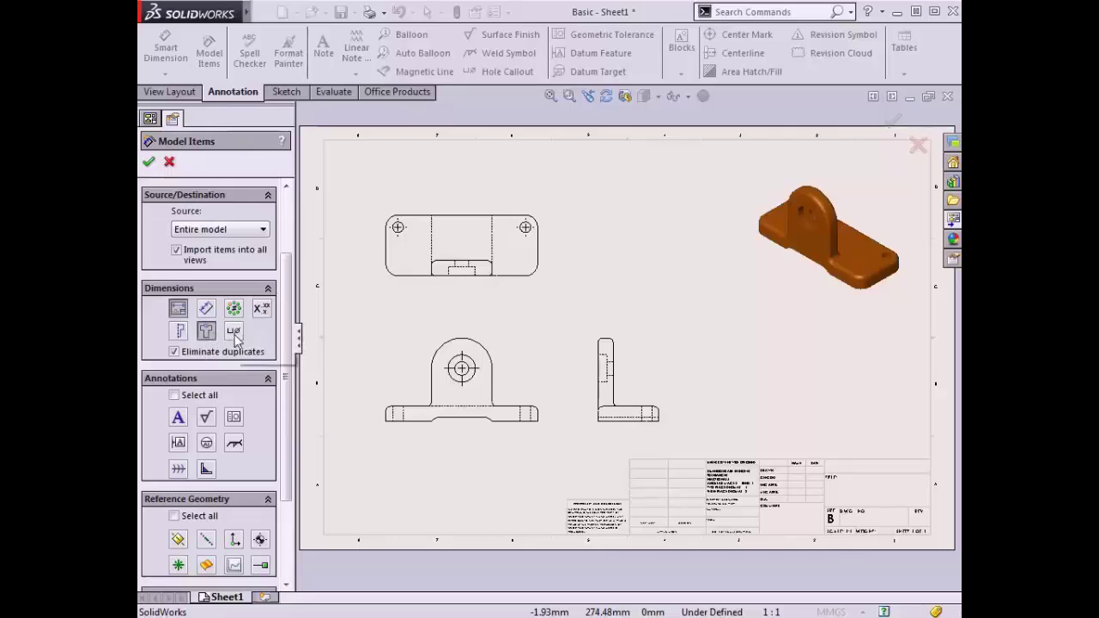
pyautogui.click(234, 335)
# - Insert the model dimensions and place the top view's hole callout beside the top-left hole
pyautogui.click(150, 163)
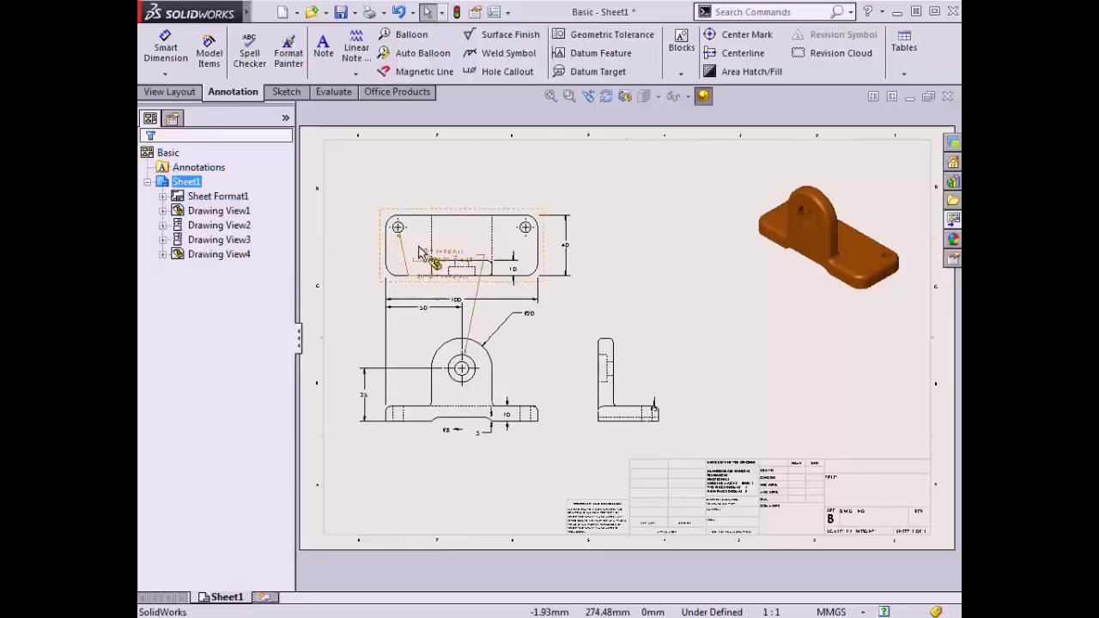
pyautogui.moveTo(444, 259); pyautogui.dragTo(632, 292)
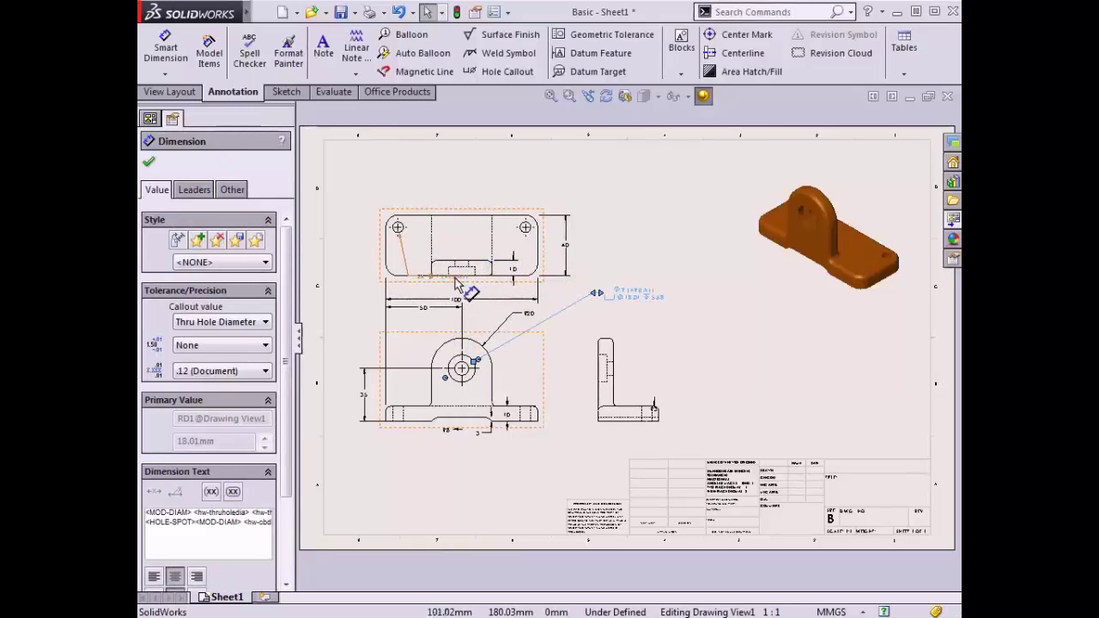
pyautogui.click(472, 190)
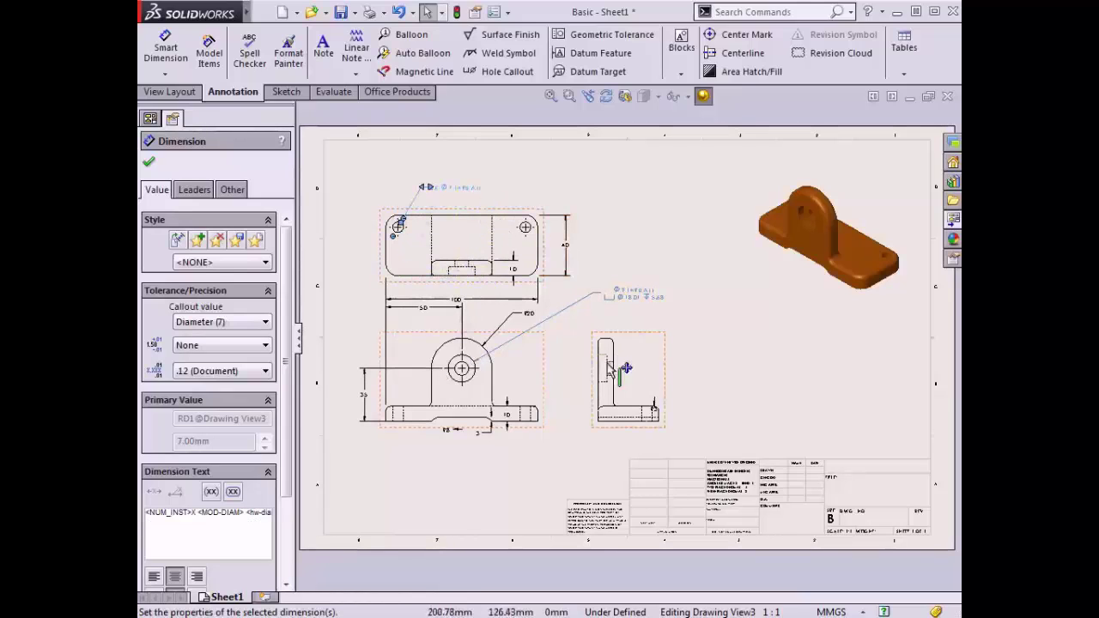
# - Place the R3 fillet radius on the side view, then move it toward the top view
pyautogui.click(655, 409)
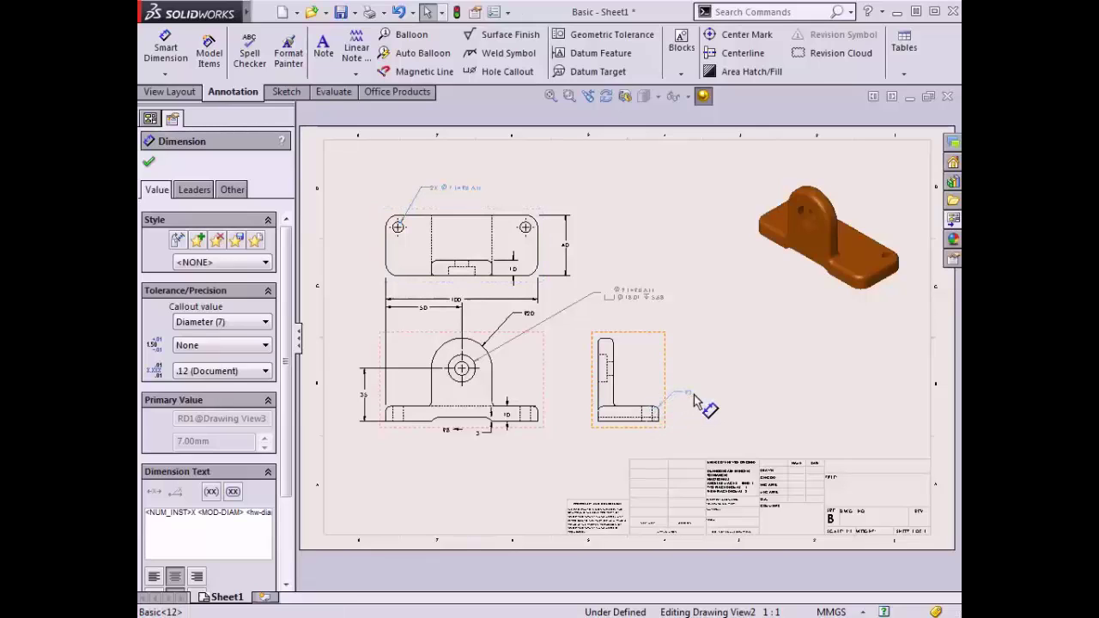
pyautogui.click(695, 401)
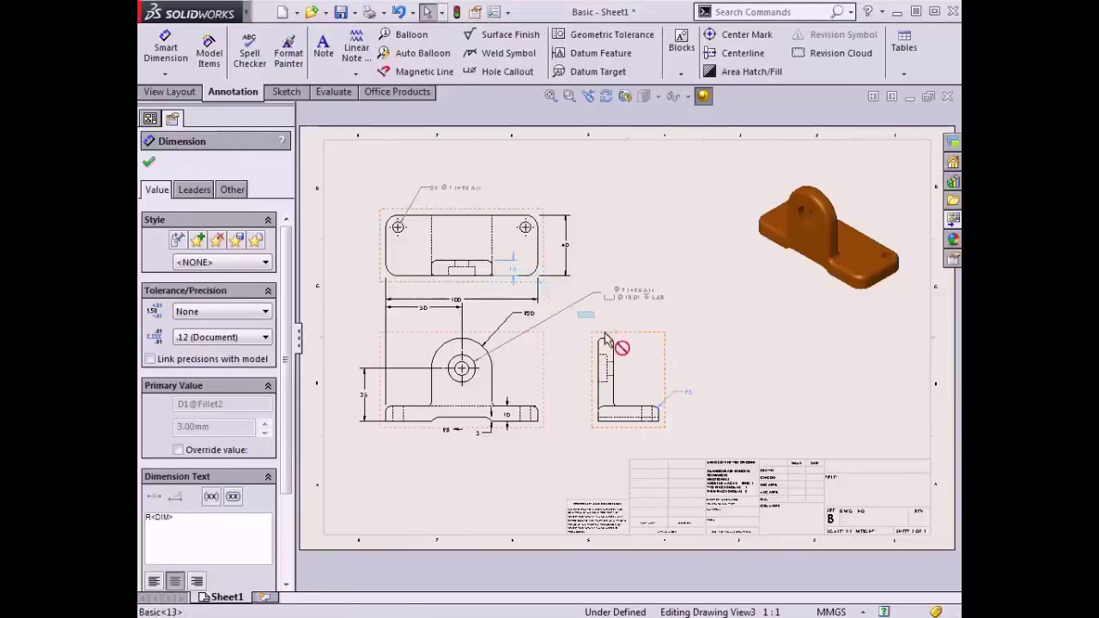
pyautogui.click(644, 375)
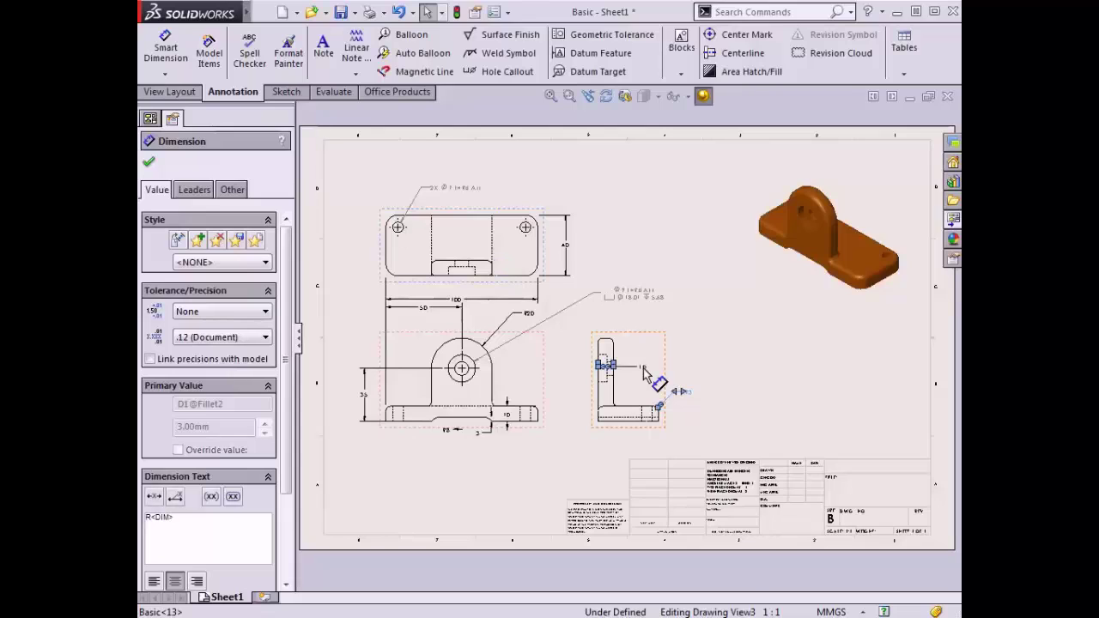
pyautogui.click(712, 412)
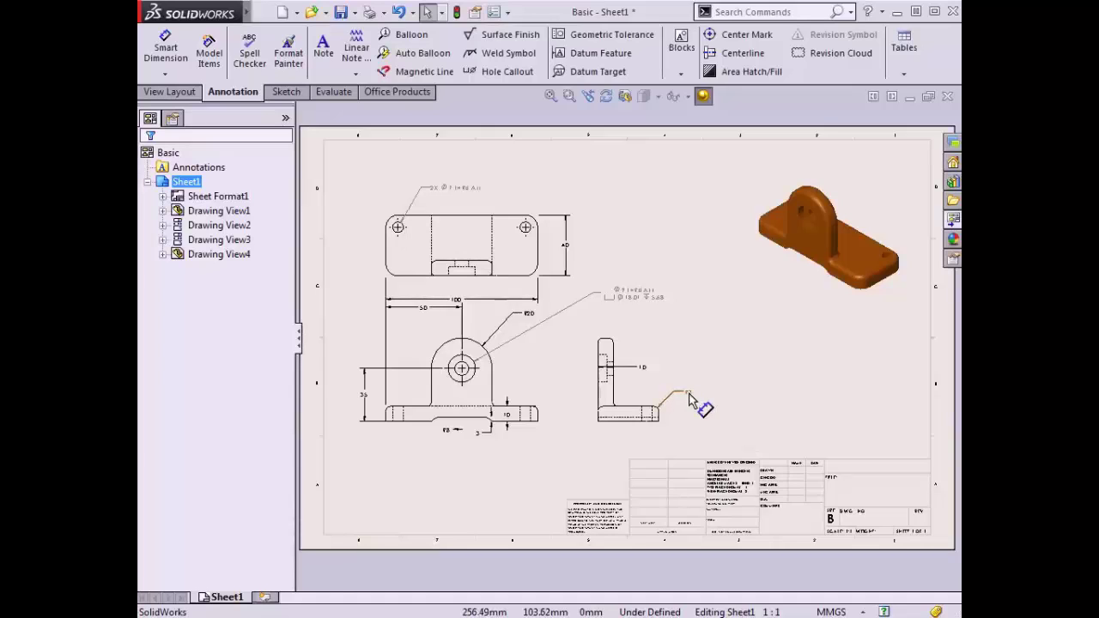
pyautogui.click(690, 399)
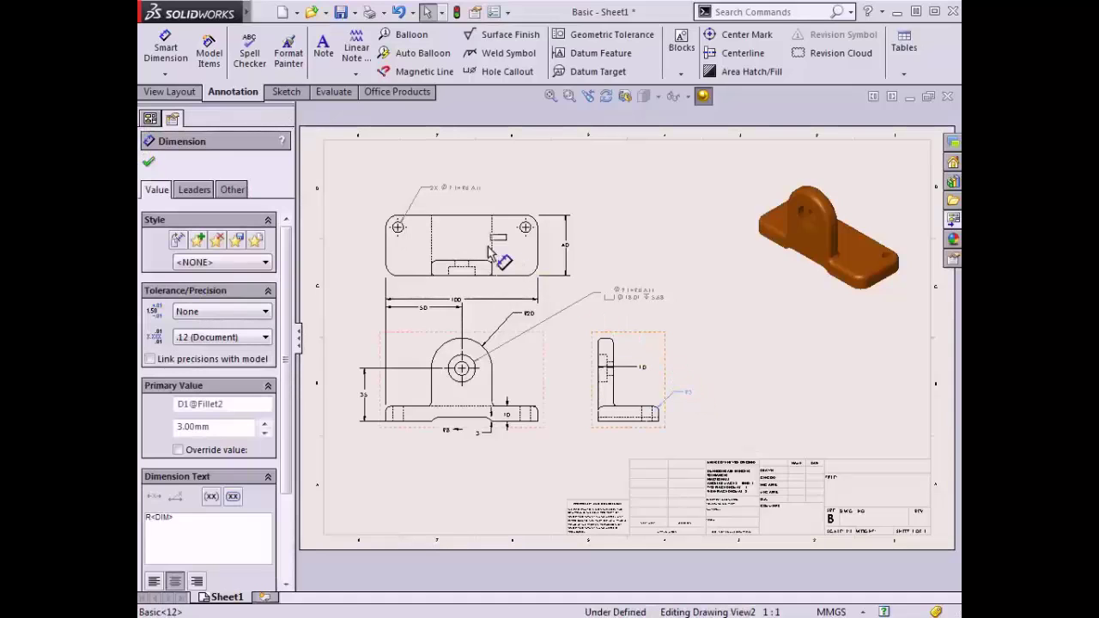
pyautogui.moveTo(677, 391); pyautogui.dragTo(345, 315)
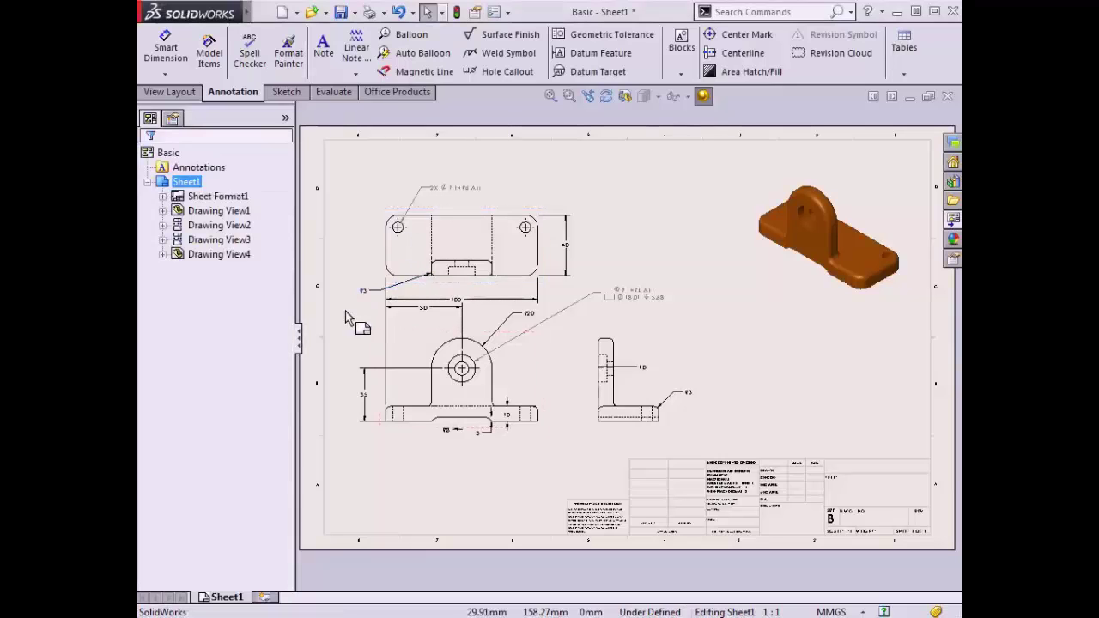
# - Relocate the bracket's 50 mm dimension beneath the front view
pyautogui.click(422, 316)
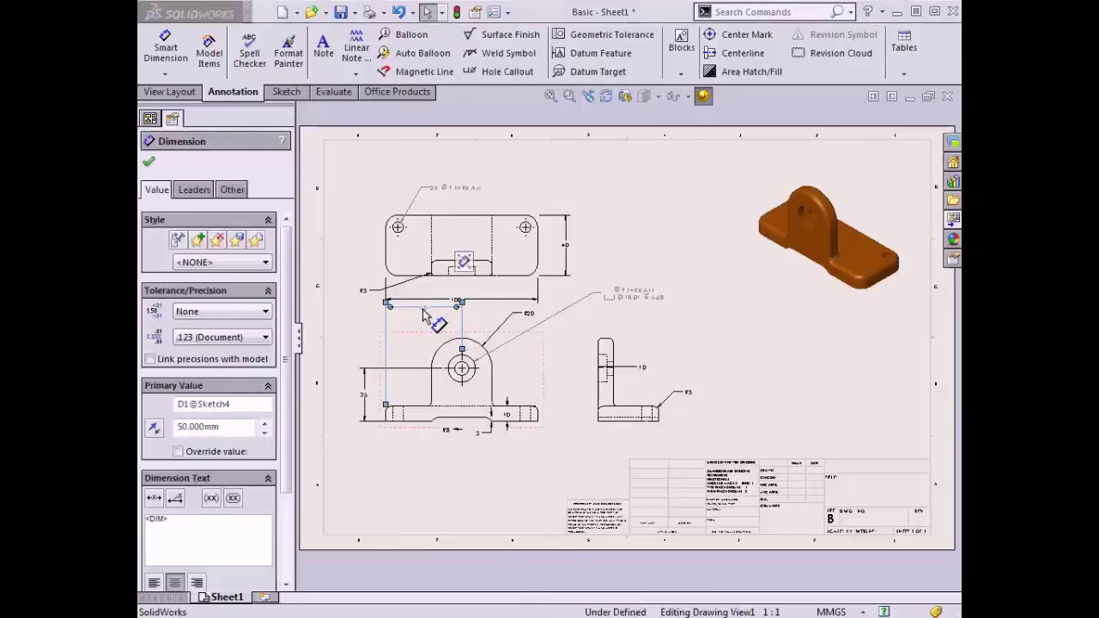
pyautogui.rightClick(424, 315)
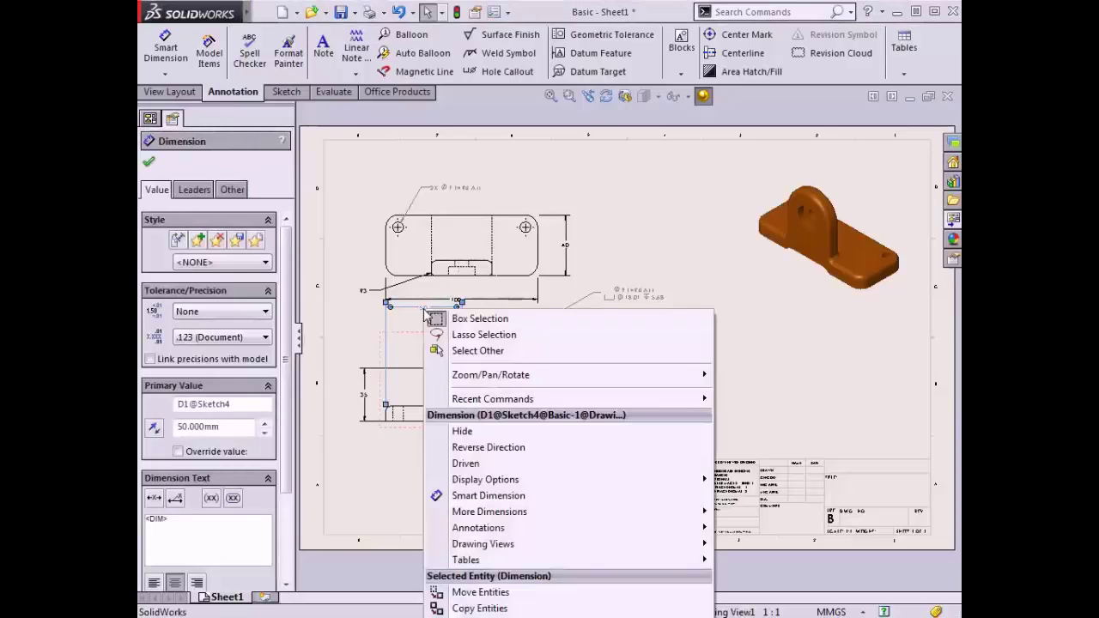
pyautogui.click(475, 436)
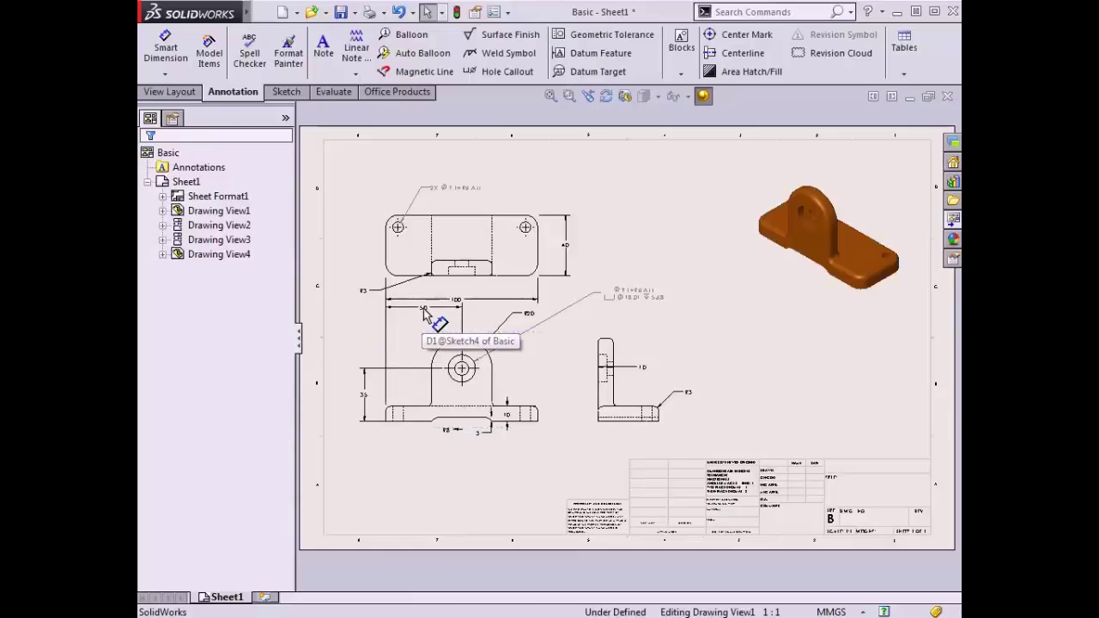
pyautogui.moveTo(426, 314)
pyautogui.mouseDown()
pyautogui.moveTo(432, 432)
pyautogui.moveTo(429, 471)
pyautogui.moveTo(422, 456)
pyautogui.moveTo(420, 468)
pyautogui.mouseUp()
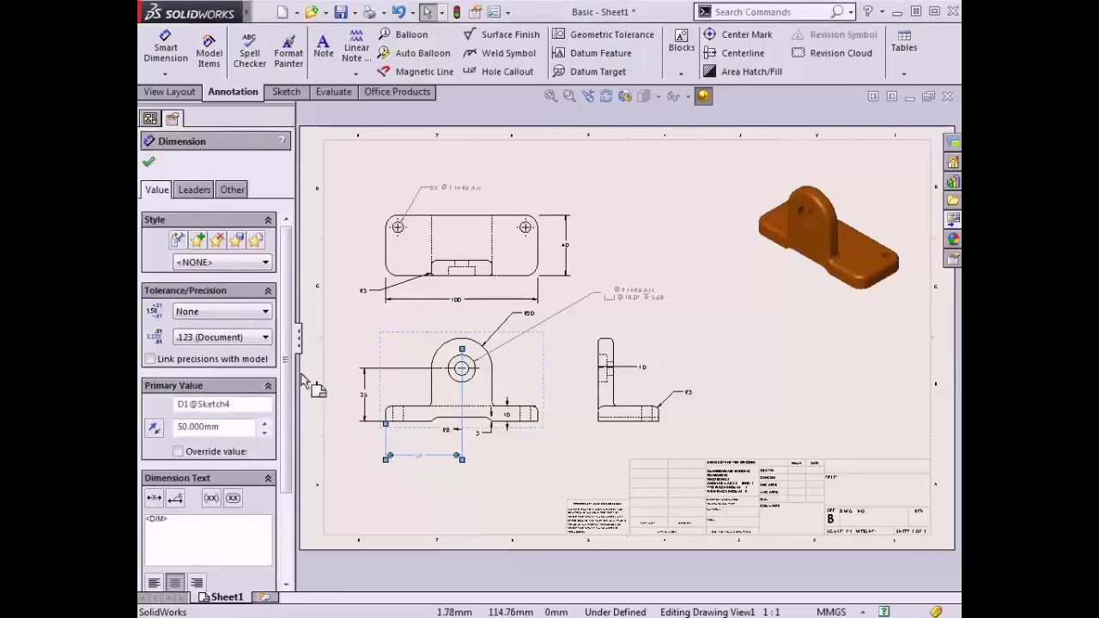
pyautogui.moveTo(286, 302); pyautogui.dragTo(282, 391)
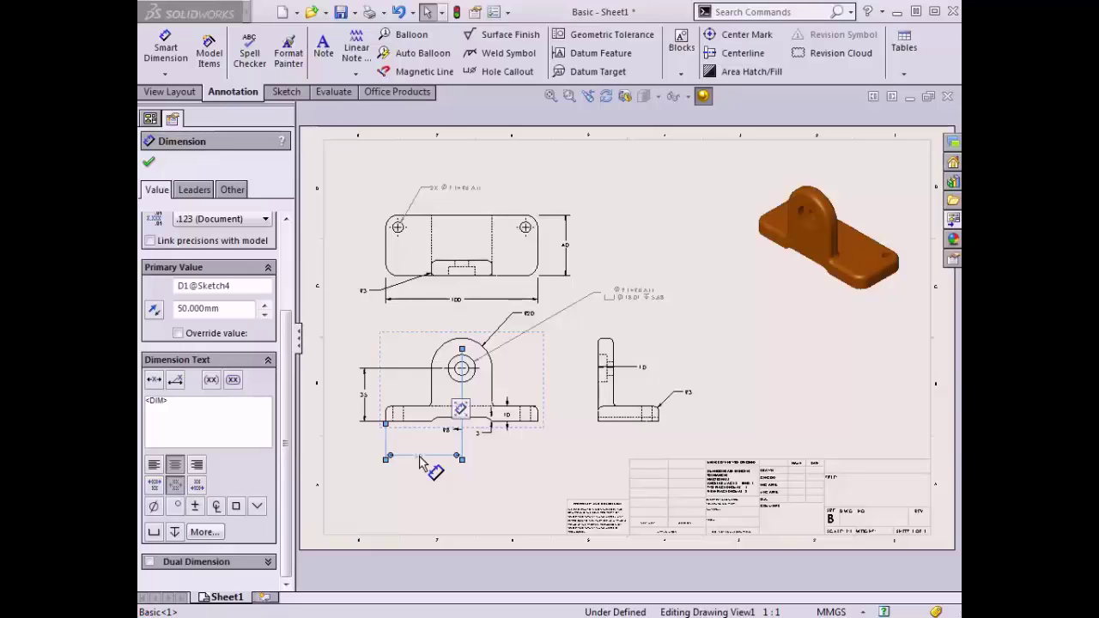
pyautogui.moveTo(461, 411)
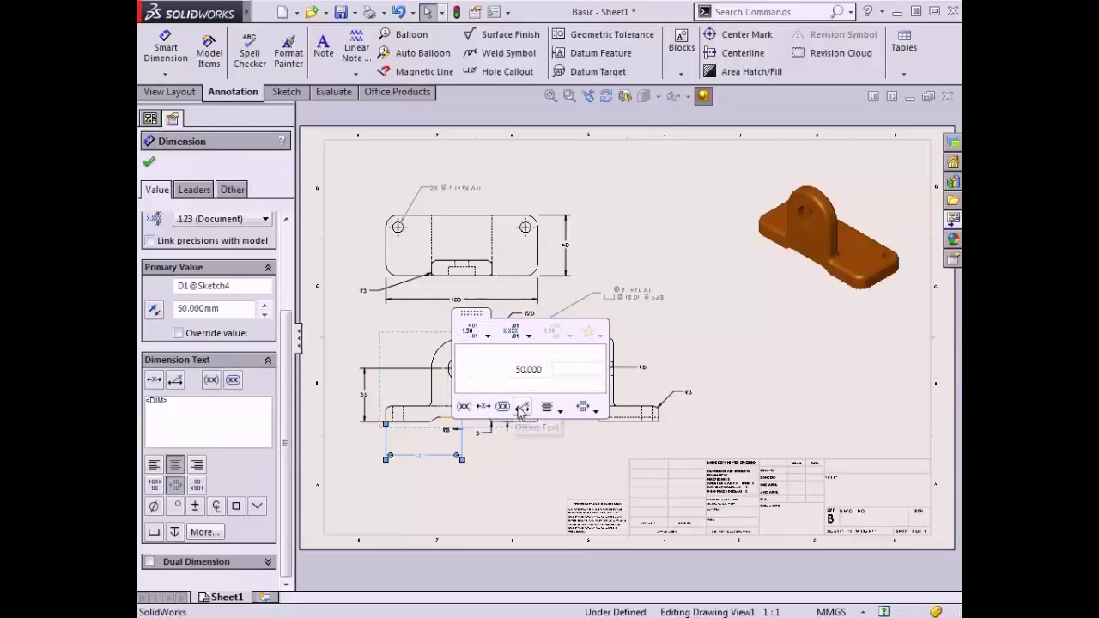
pyautogui.click(481, 491)
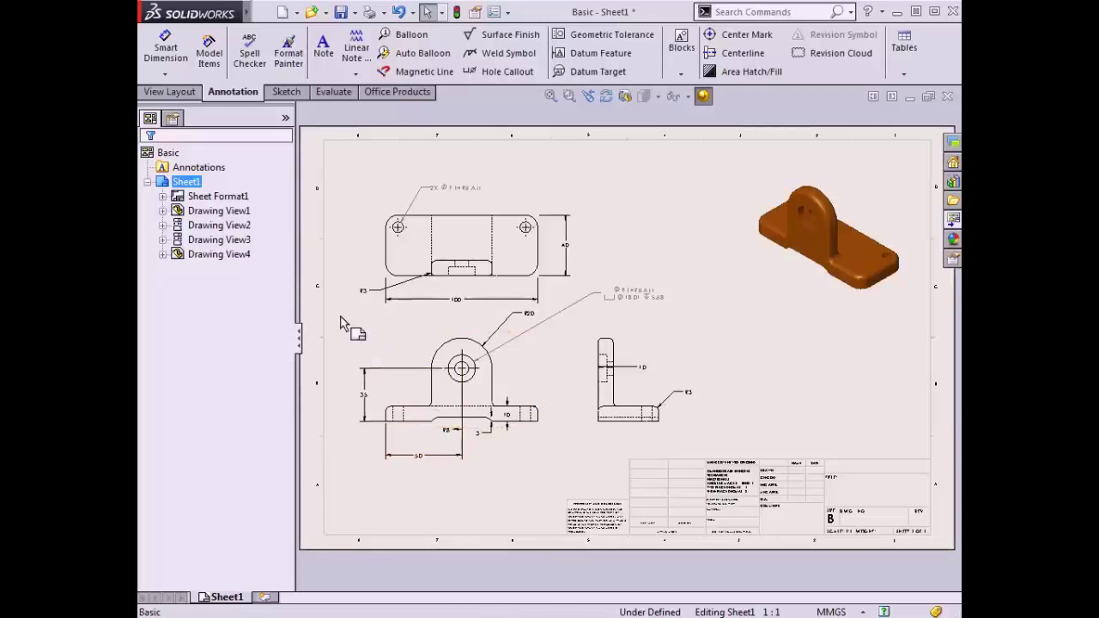
pyautogui.moveTo(340, 314)
pyautogui.mouseDown()
pyautogui.moveTo(491, 398)
pyautogui.moveTo(589, 483)
pyautogui.moveTo(576, 488)
pyautogui.mouseUp()
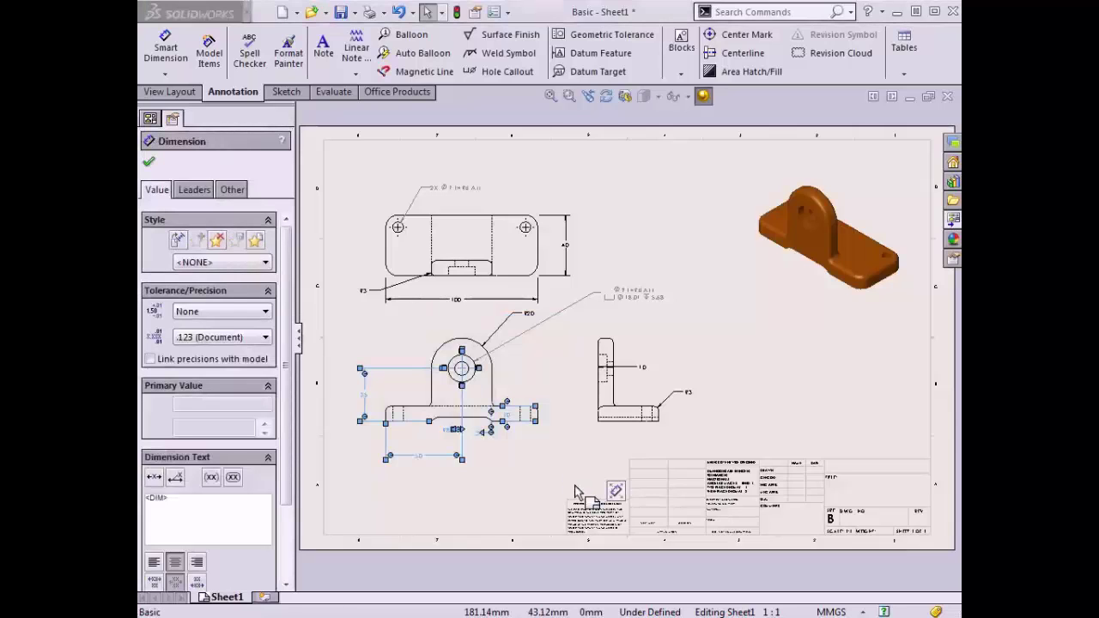
pyautogui.click(524, 469)
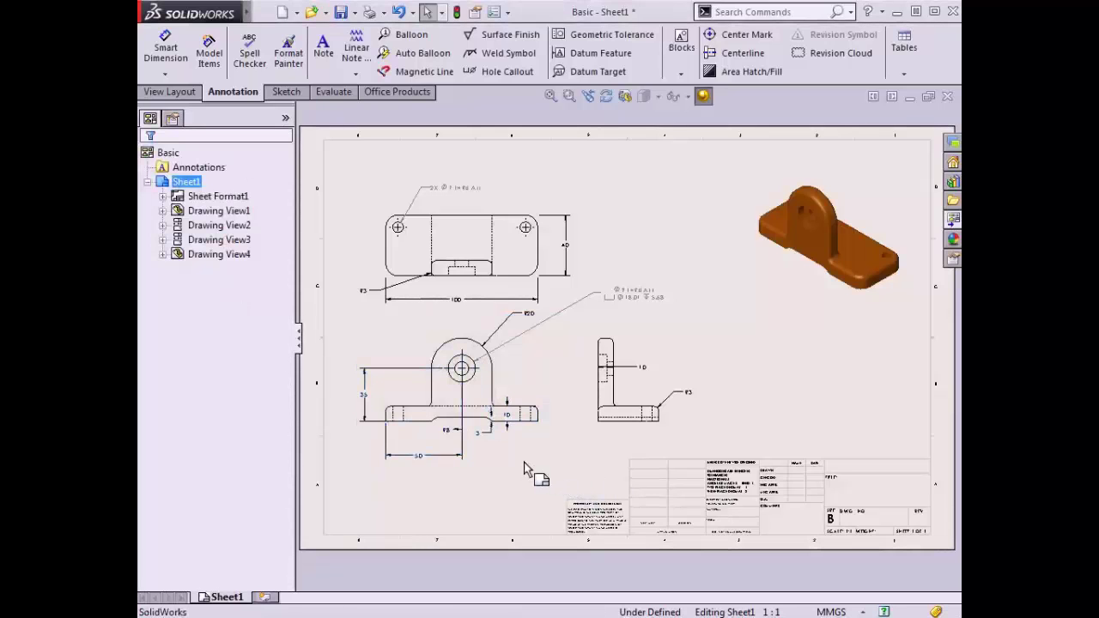
pyautogui.click(508, 420)
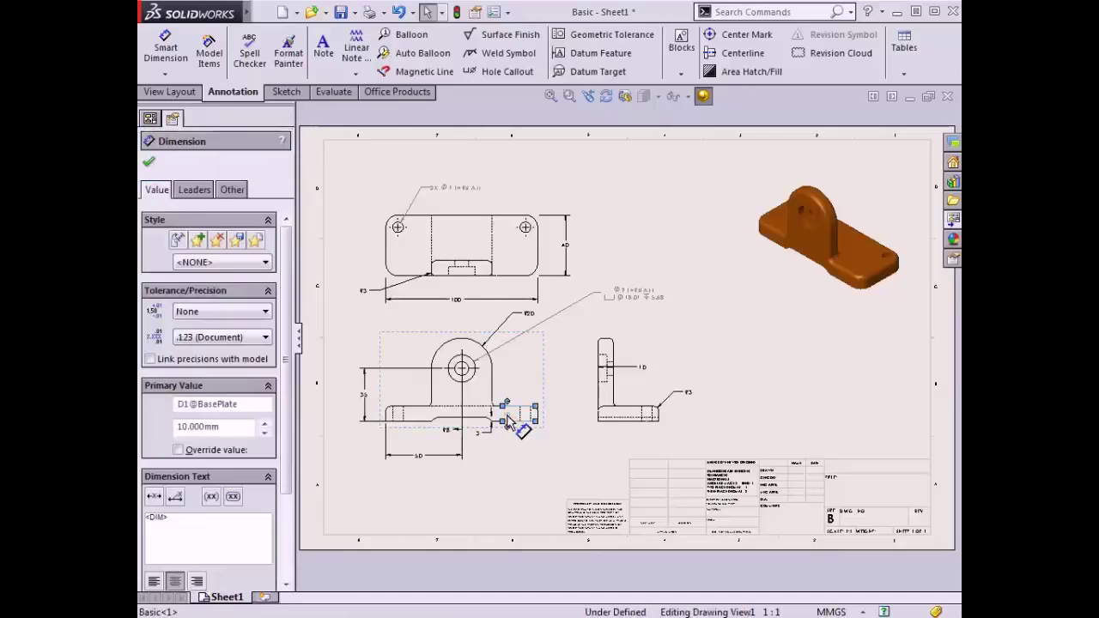
pyautogui.keyDown('ctrl'); pyautogui.click(481, 434); pyautogui.keyUp('ctrl')
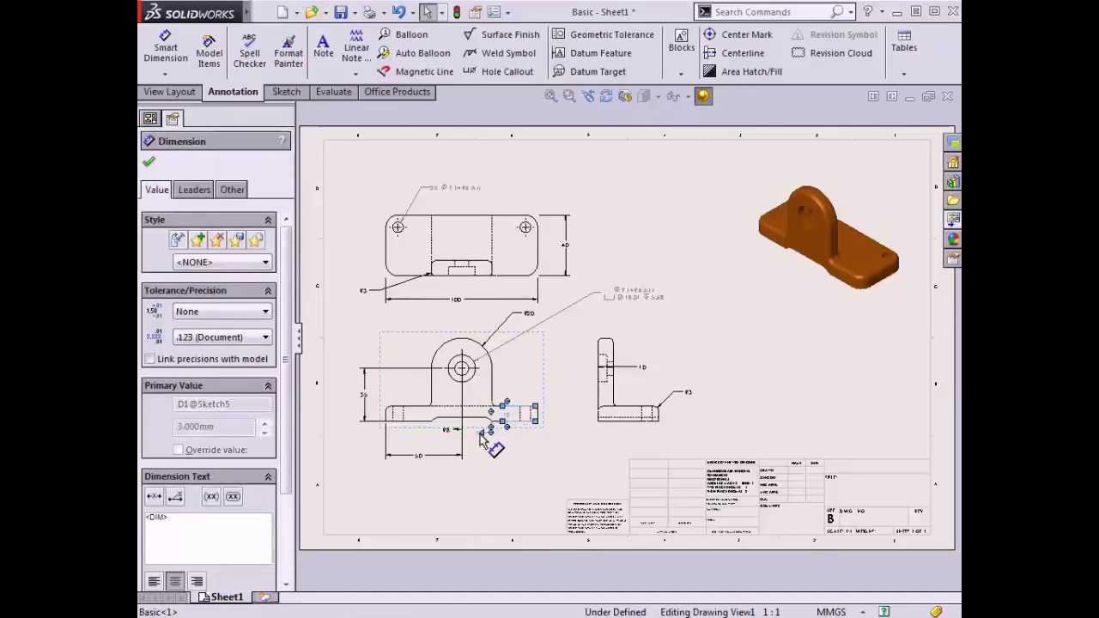
pyautogui.keyDown('ctrl'); pyautogui.click(422, 461); pyautogui.keyUp('ctrl')
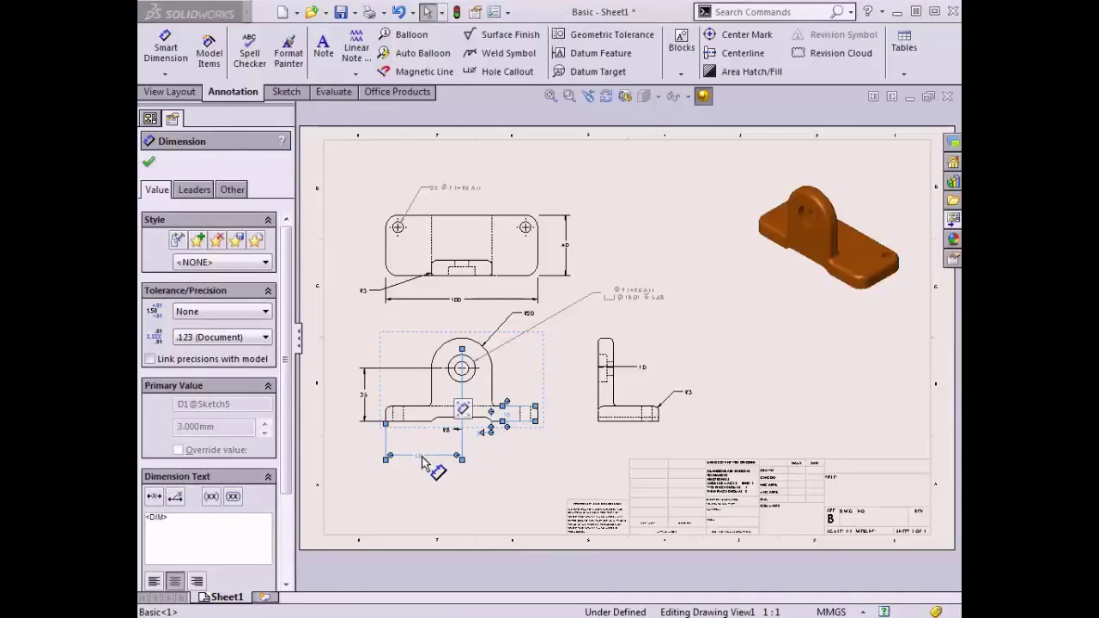
pyautogui.moveTo(471, 445)
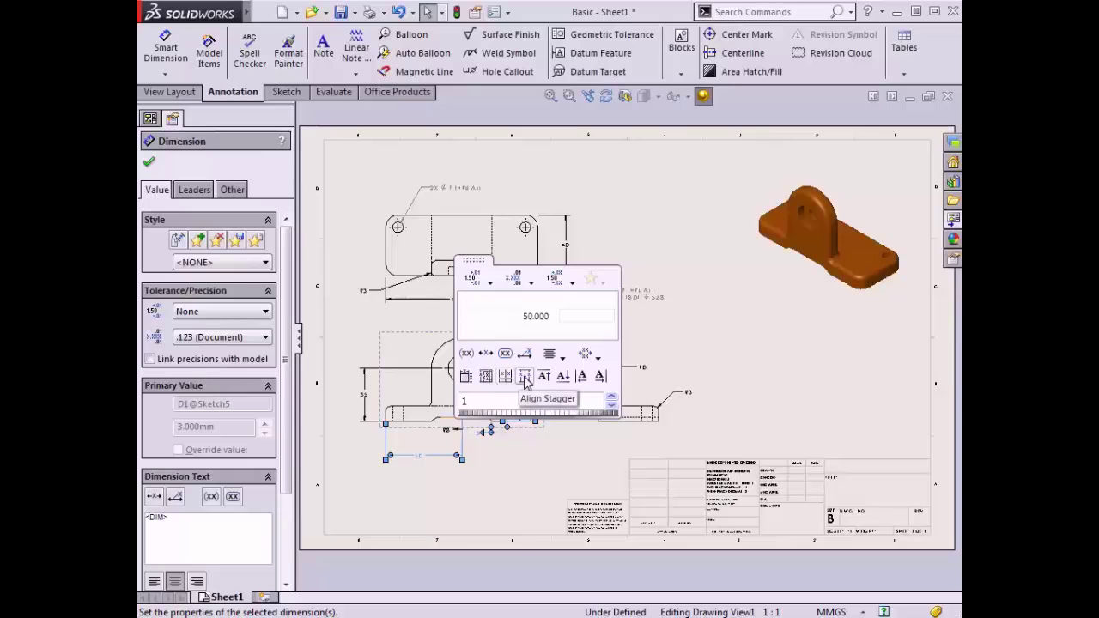
pyautogui.click(493, 490)
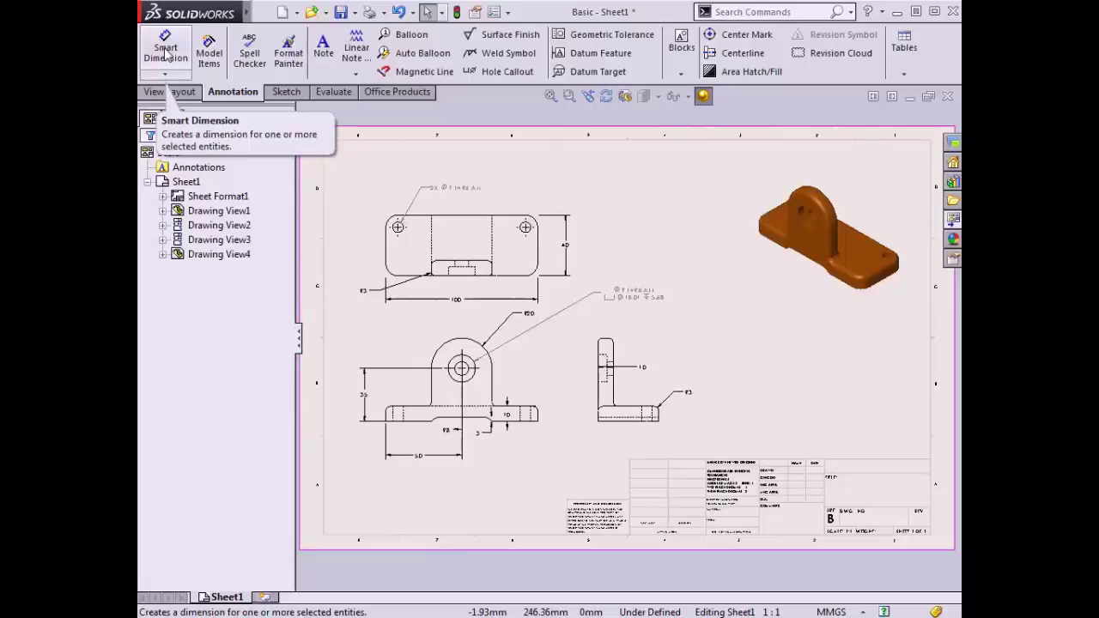
# - Add a 55 mm vertical dimension from the side view's bottom corner to its top
pyautogui.click(166, 53)
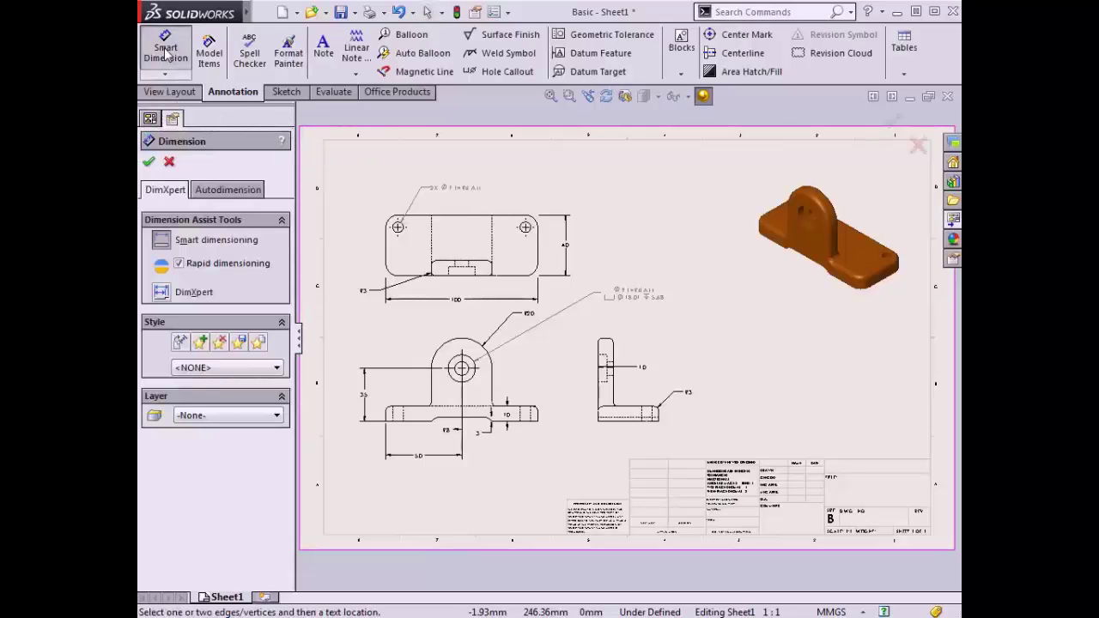
pyautogui.click(598, 423)
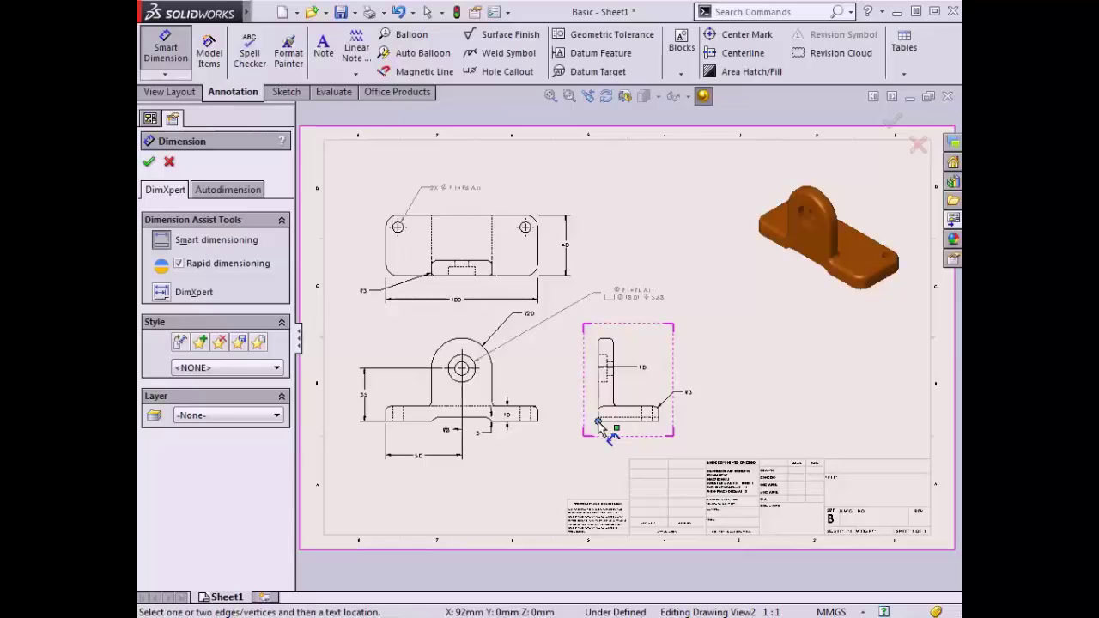
pyautogui.click(607, 336)
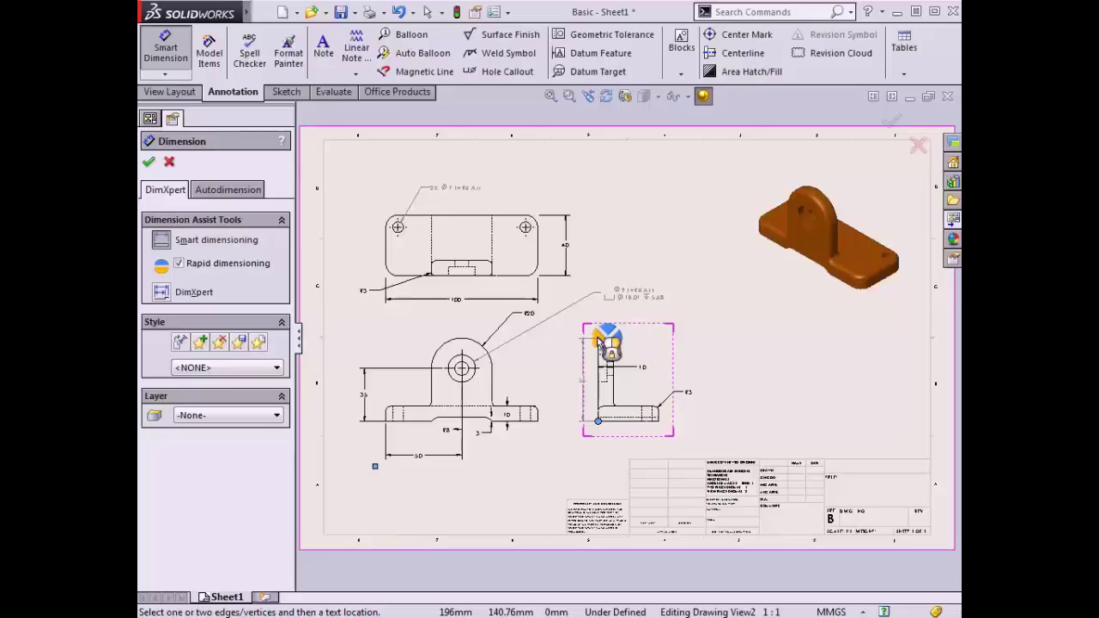
pyautogui.click(600, 340)
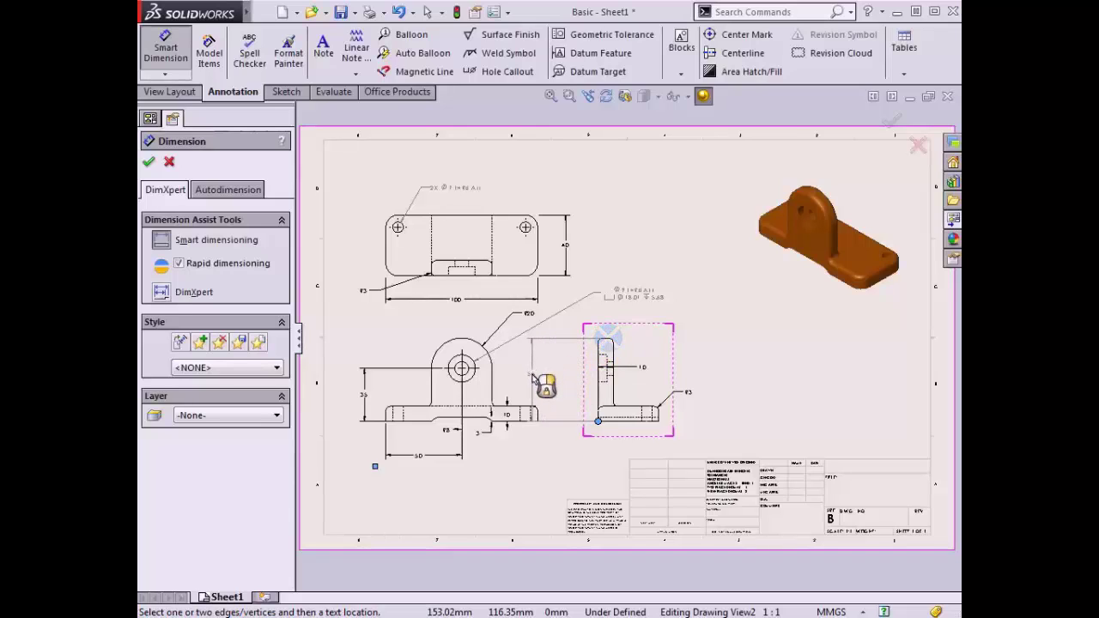
pyautogui.click(604, 343)
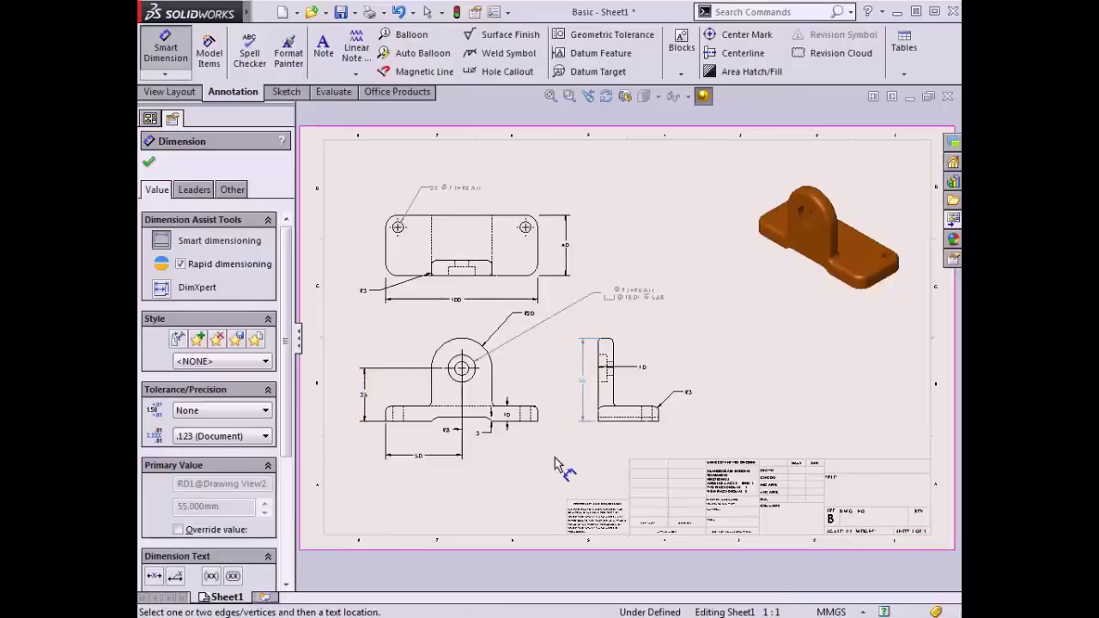
# - Zoom in on the side view's dimensions, fit the whole sheet, and exit Smart Dimension
pyautogui.click(569, 96)
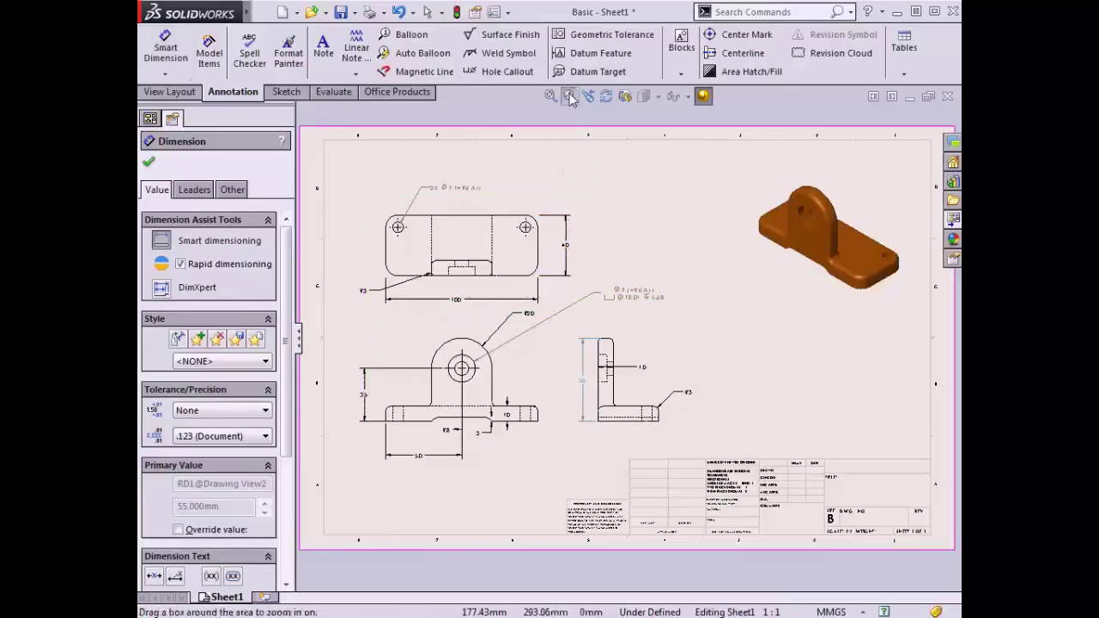
pyautogui.moveTo(555, 334); pyautogui.dragTo(718, 460)
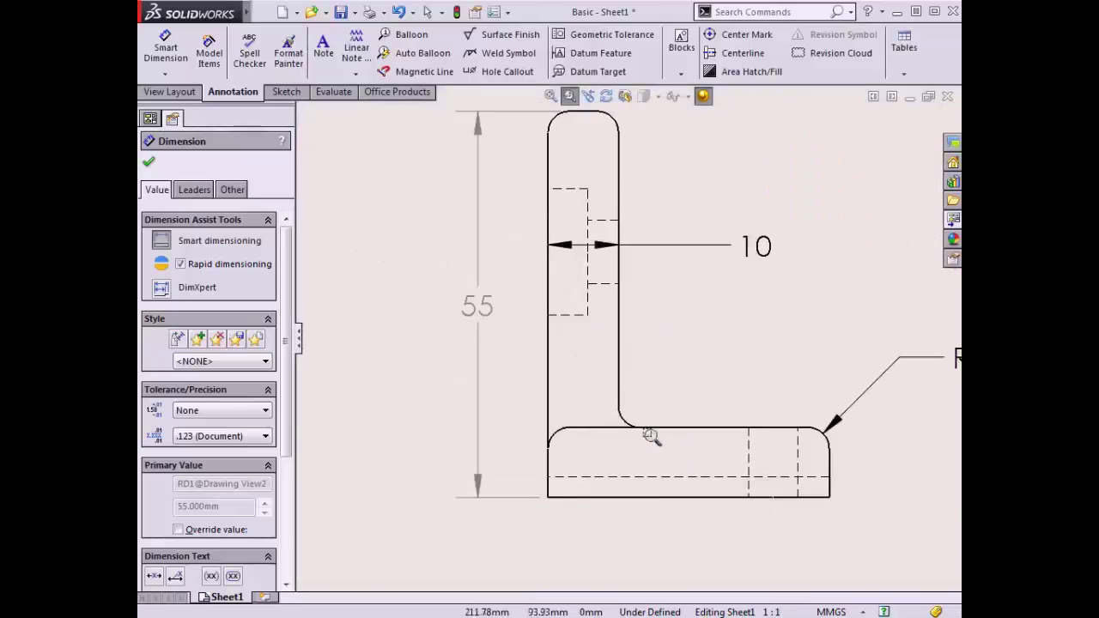
pyautogui.click(550, 95)
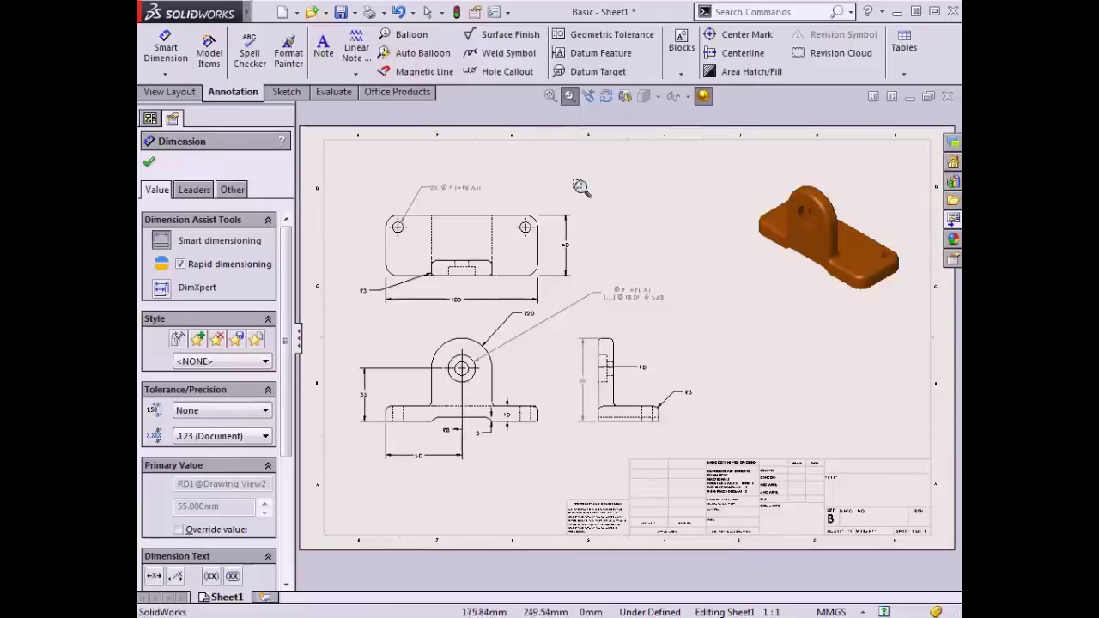
pyautogui.press('Escape')
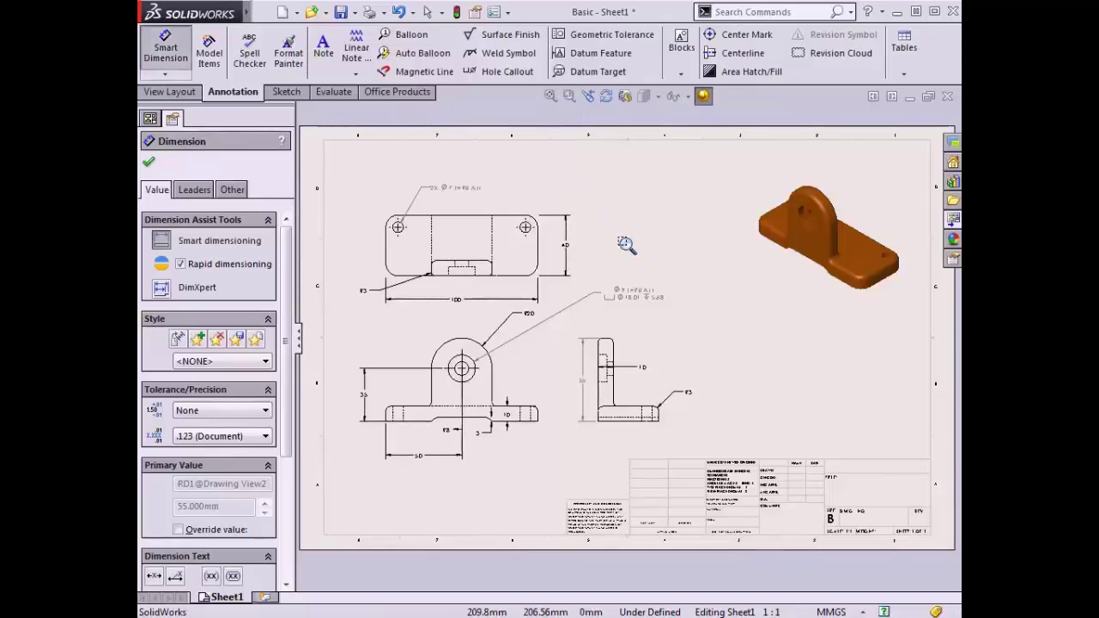
pyautogui.press('Escape')
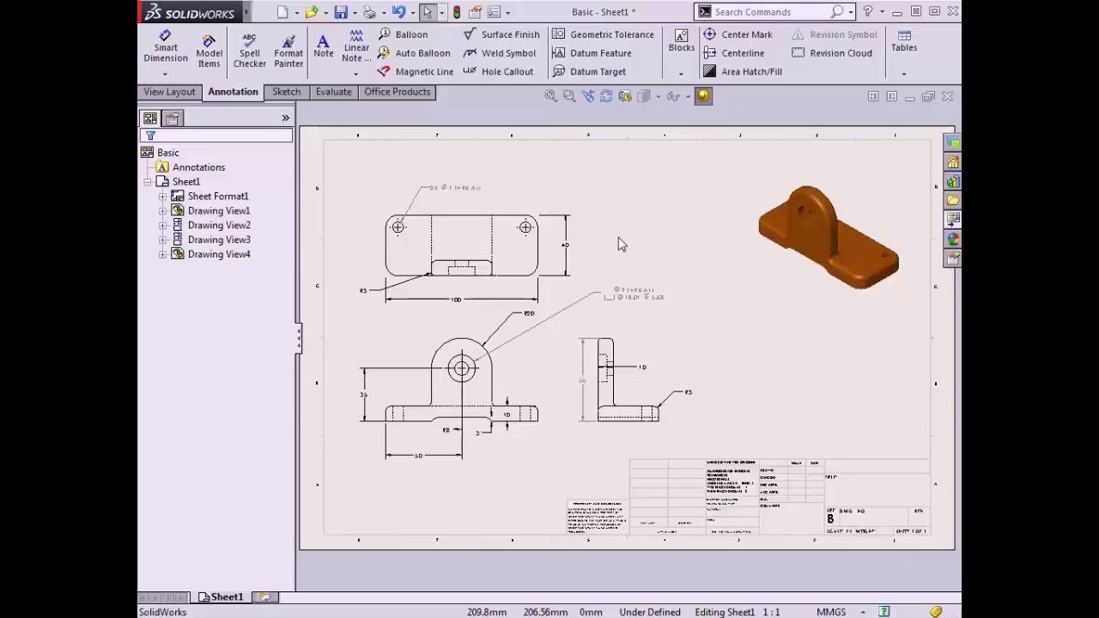
# - Check the isometric view's options, then switch to the Basic part document with Ctrl+Tab
pyautogui.click(785, 276)
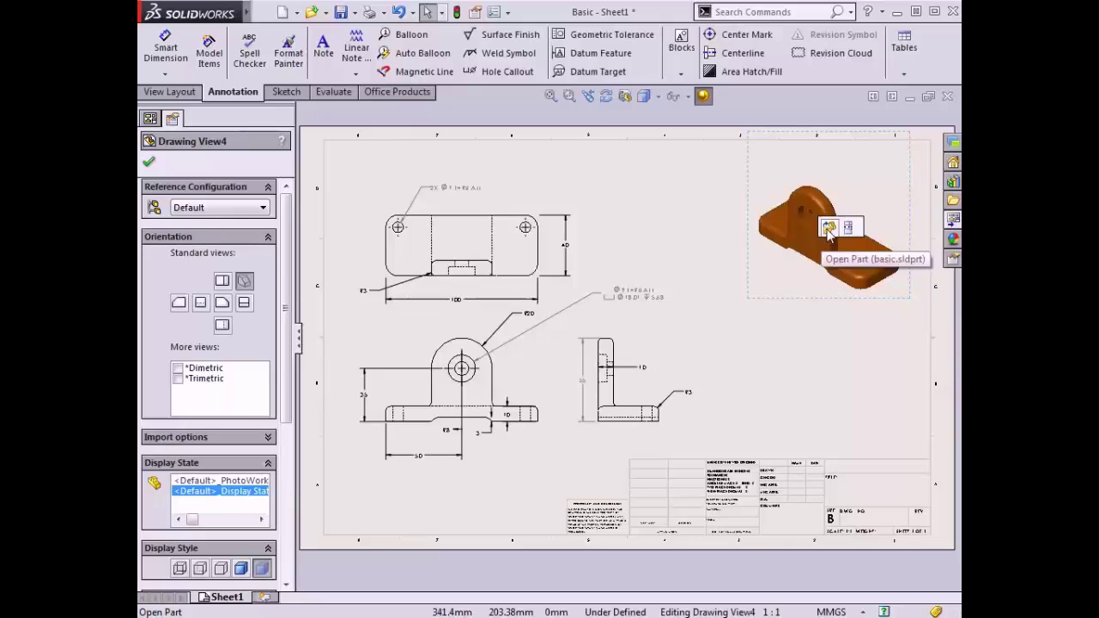
pyautogui.rightClick(768, 273)
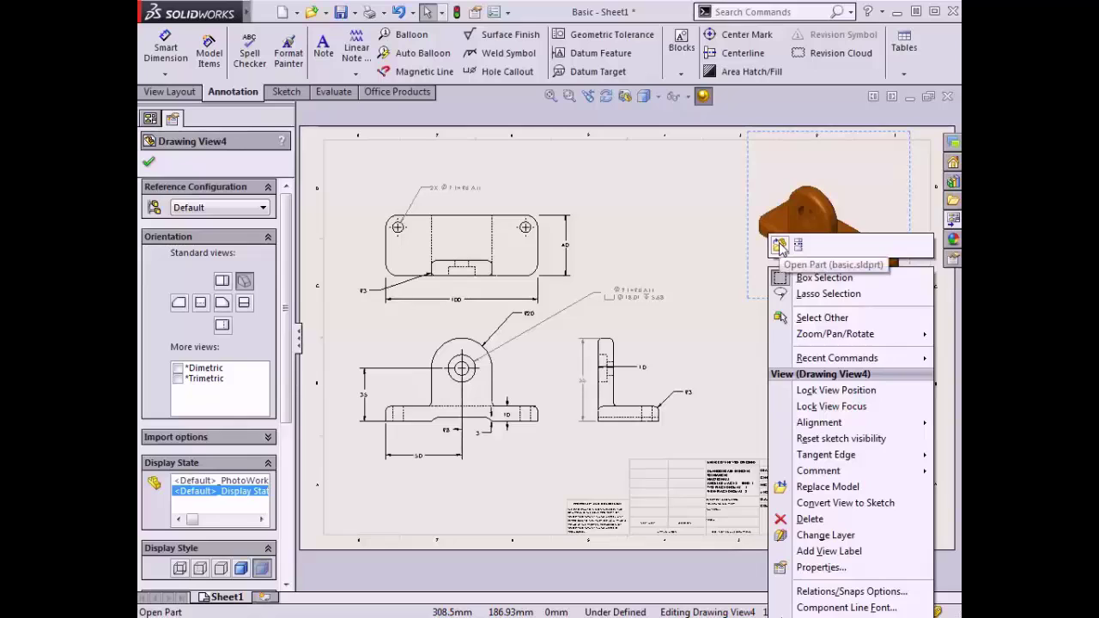
pyautogui.click(654, 203)
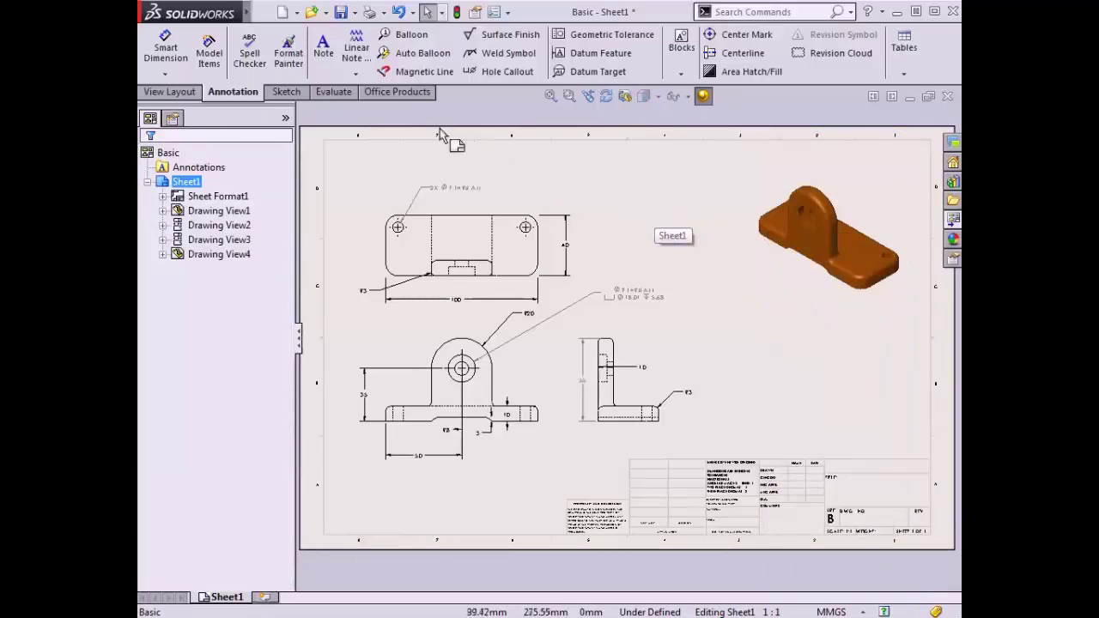
pyautogui.moveTo(245, 12)
pyautogui.click(293, 12)
pyautogui.moveTo(396, 14)
pyautogui.moveTo(481, 12)
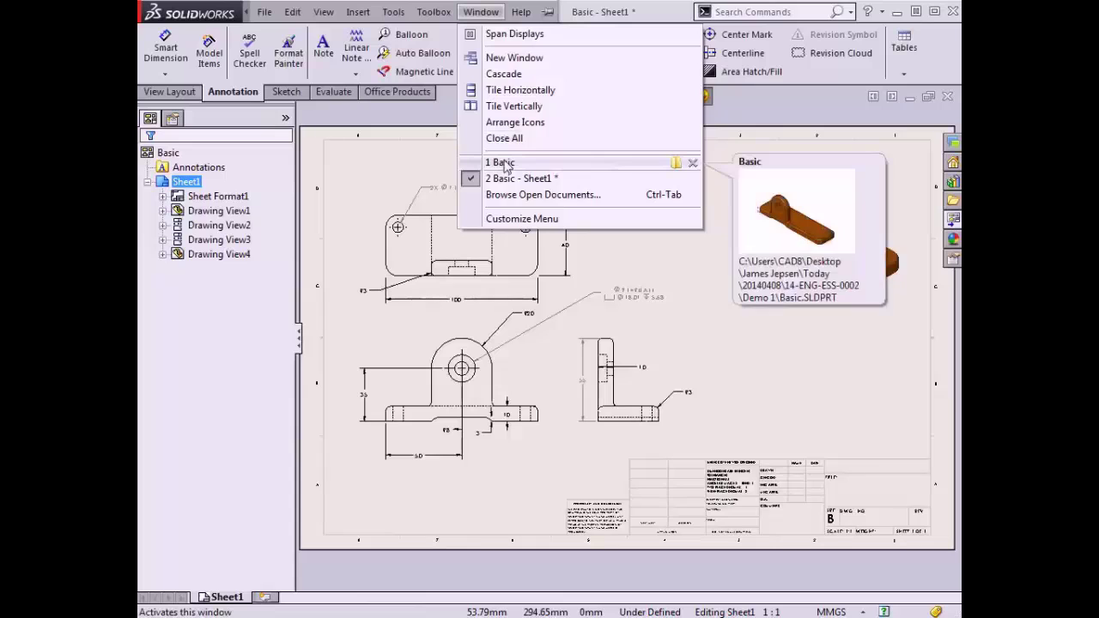
pyautogui.hotkey('ctrl', 'Tab')
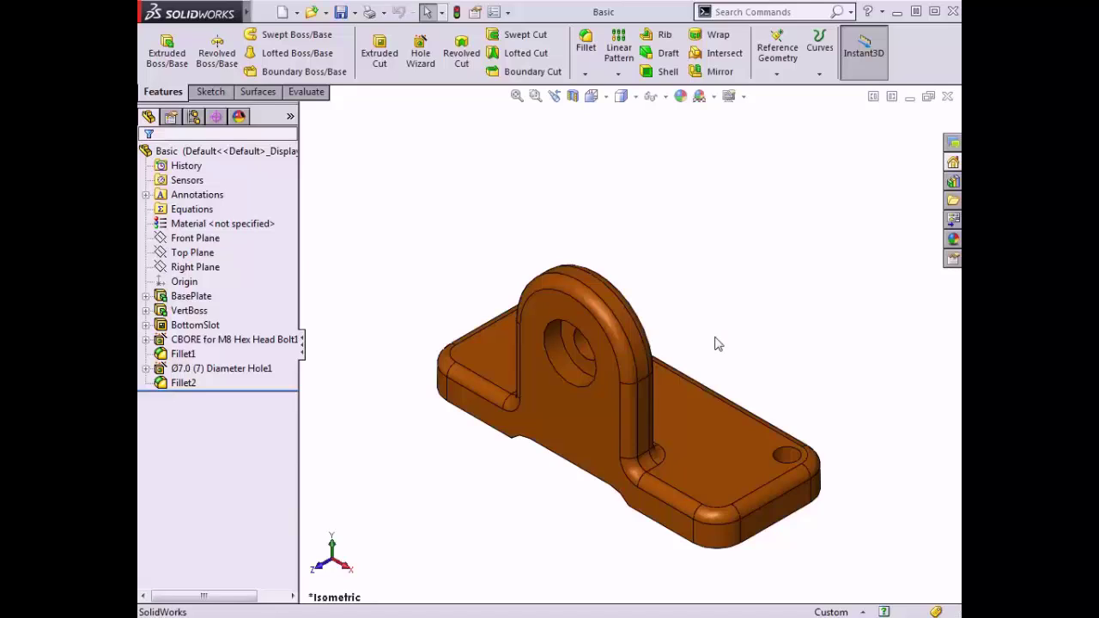
# - Change the BasePlate length from 100 to 150 mm, rebuild, and fit the part in view
pyautogui.doubleClick(699, 436)
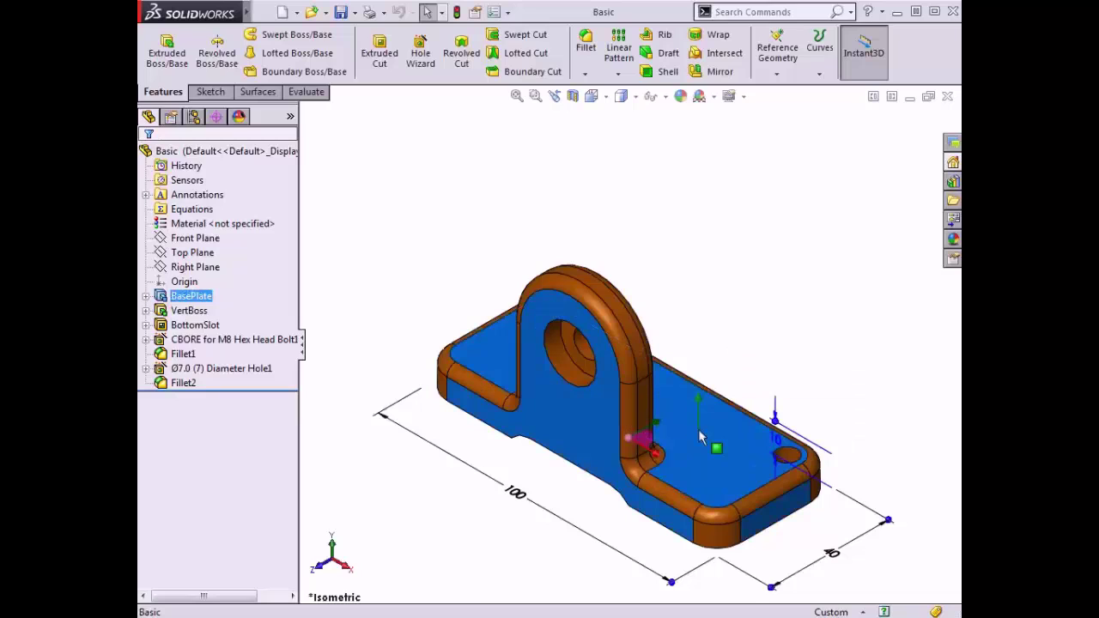
pyautogui.doubleClick(519, 498)
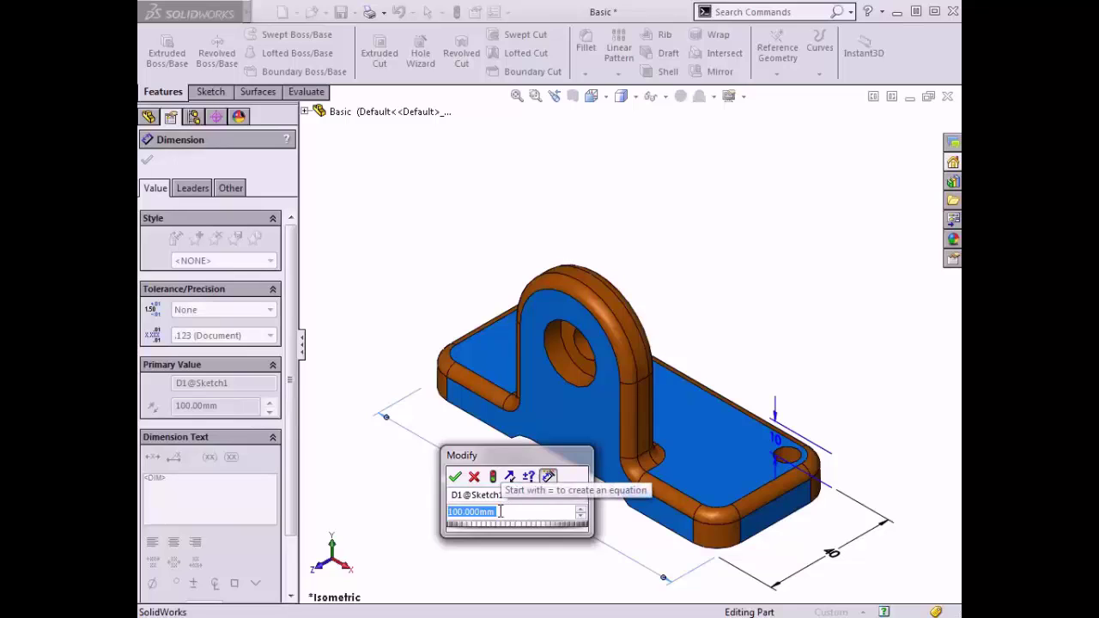
pyautogui.write('150')
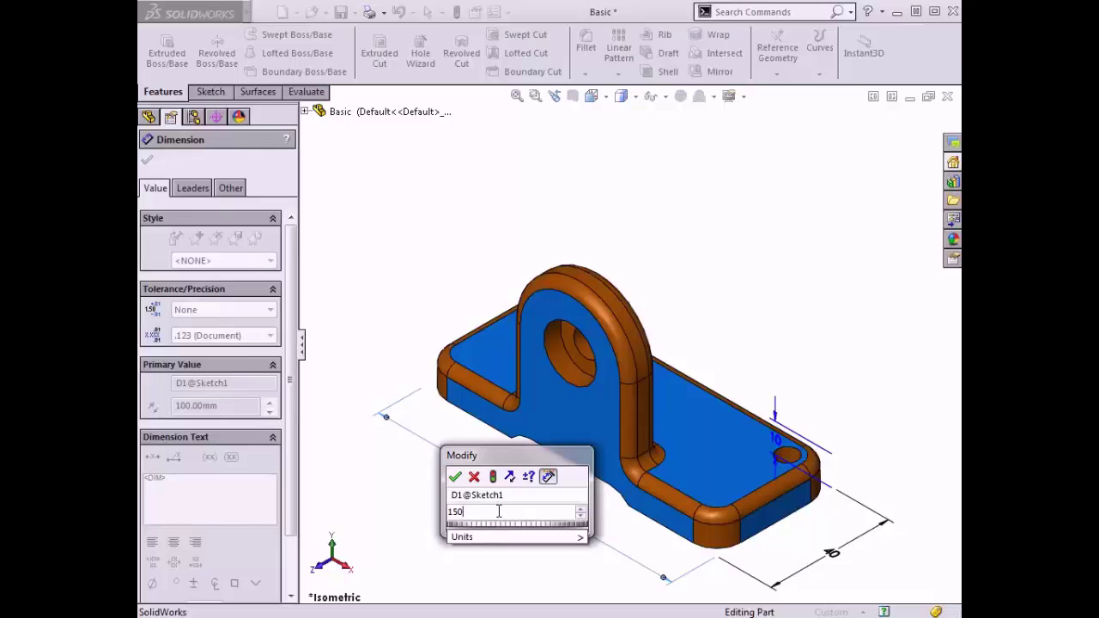
pyautogui.click(455, 478)
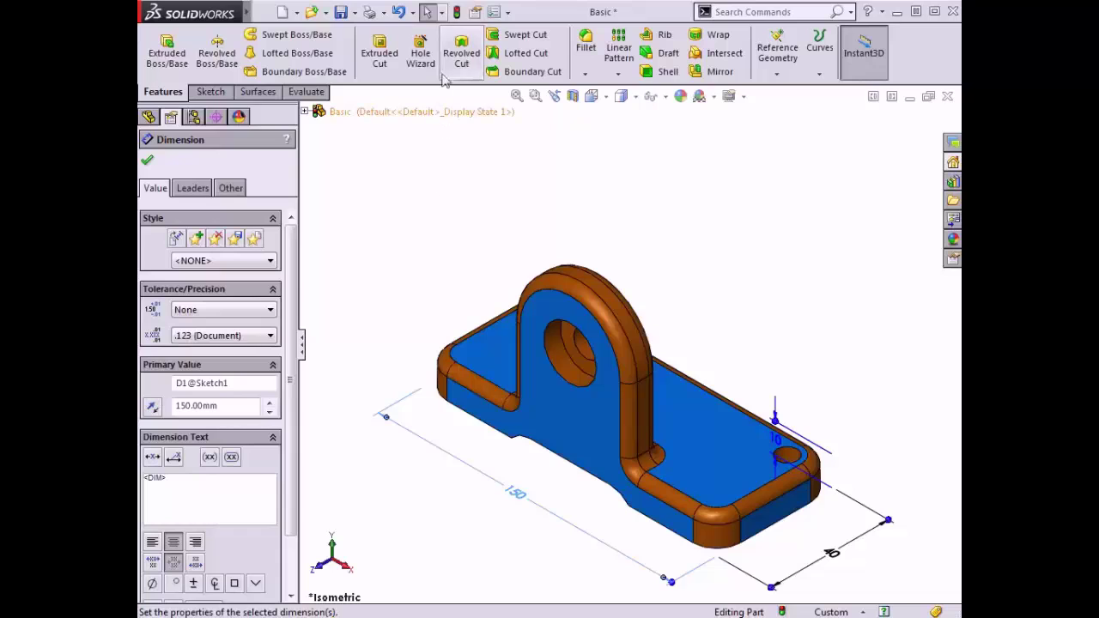
pyautogui.click(457, 14)
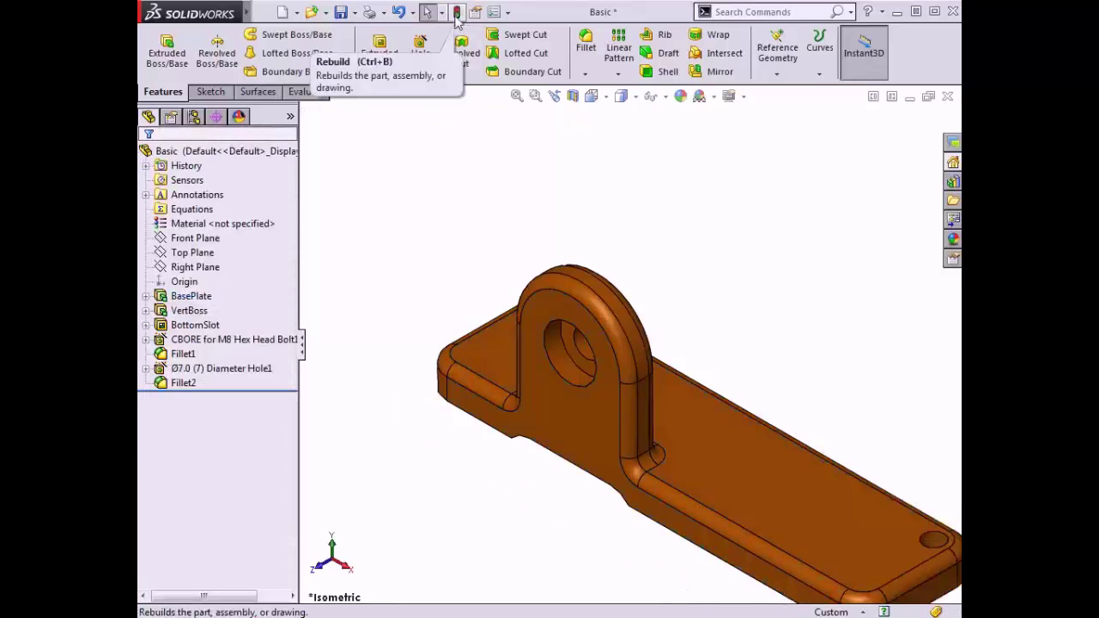
pyautogui.click(516, 98)
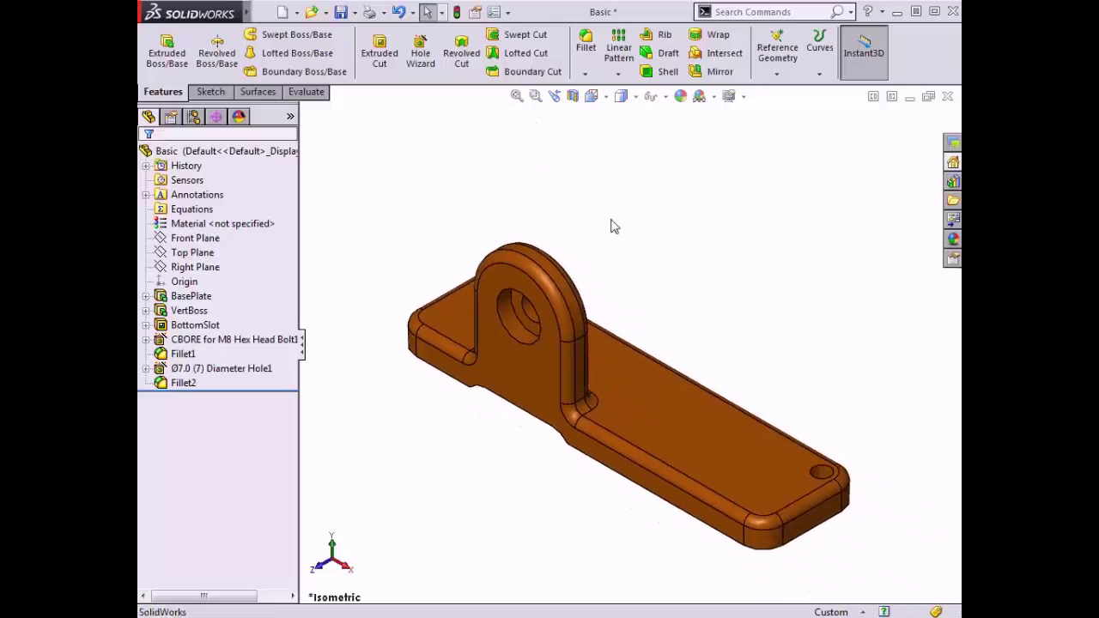
# - Switch back to the bracket drawing and move the right side view farther right on the sheet
pyautogui.hotkey('ctrl', 'Tab')
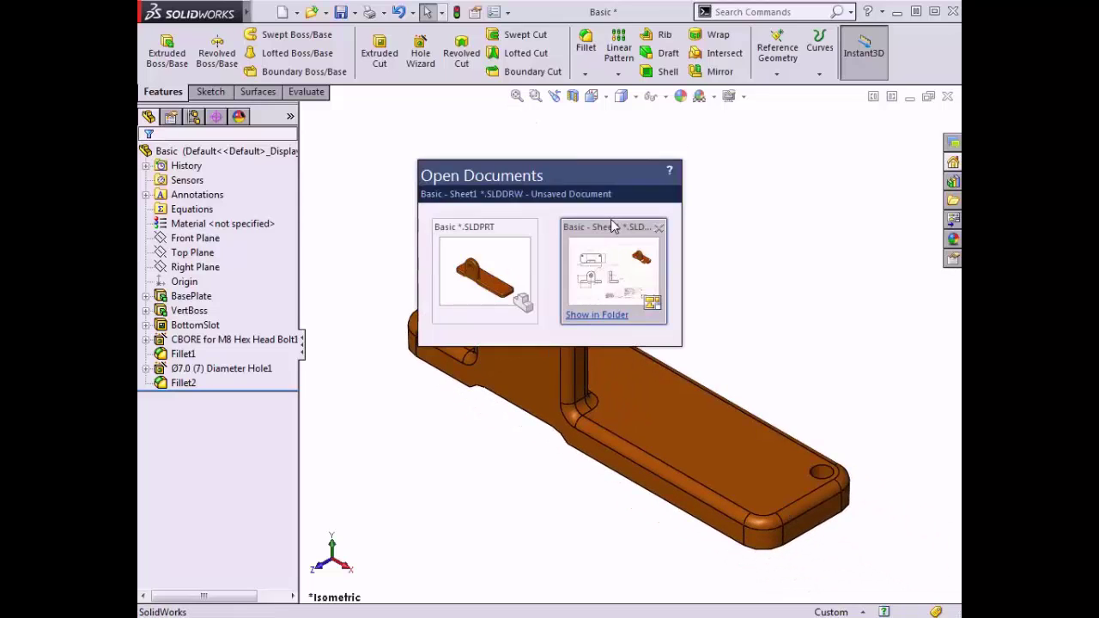
pyautogui.click(613, 226)
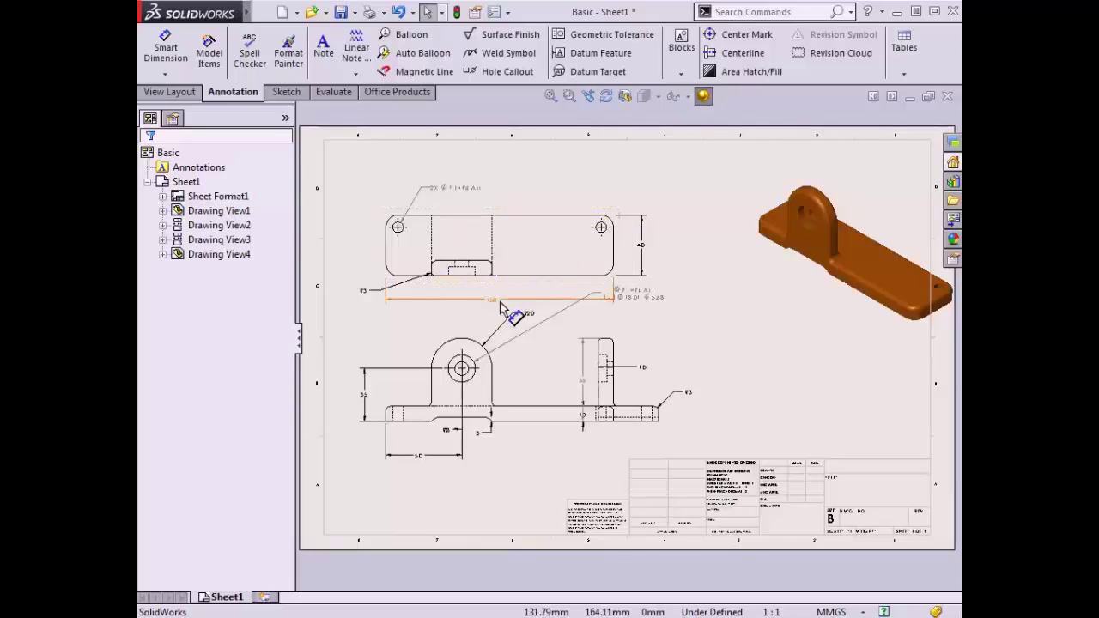
pyautogui.moveTo(644, 351); pyautogui.dragTo(753, 356)
pyautogui.click(706, 255)
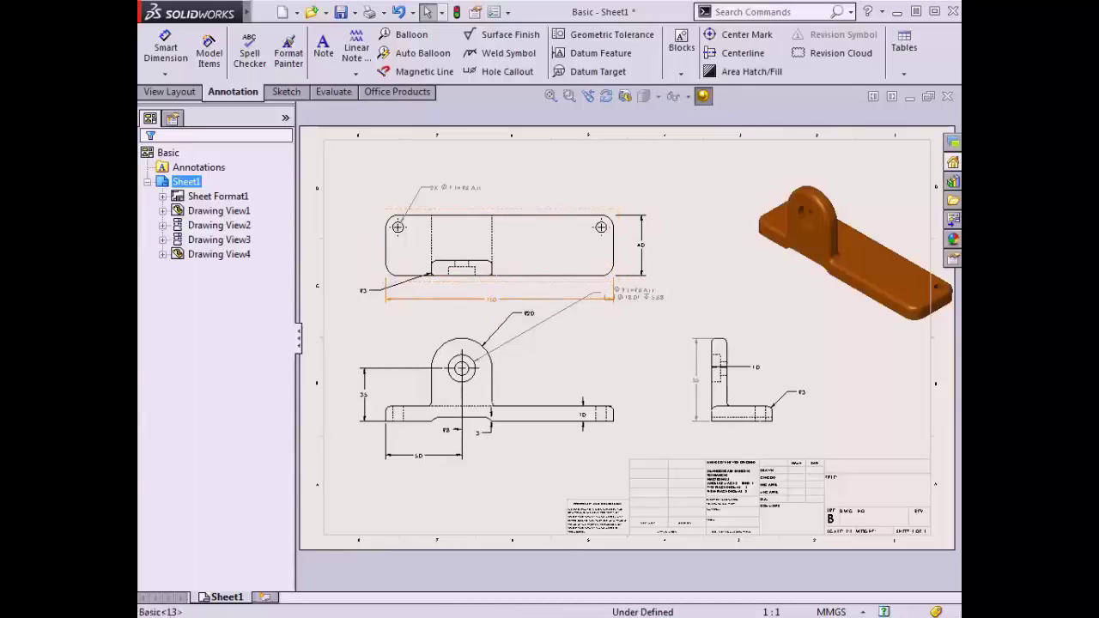
# - Change the drawing's 150 base dimension to 125, rebuild, then check BasePlate's length in the part
pyautogui.doubleClick(492, 305)
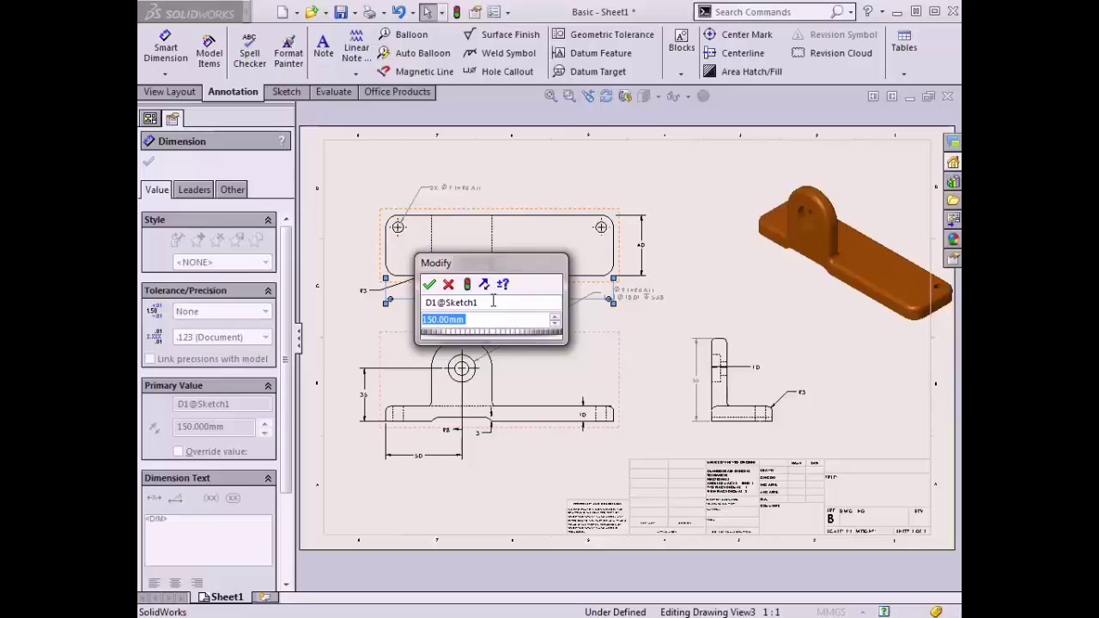
pyautogui.write('125')
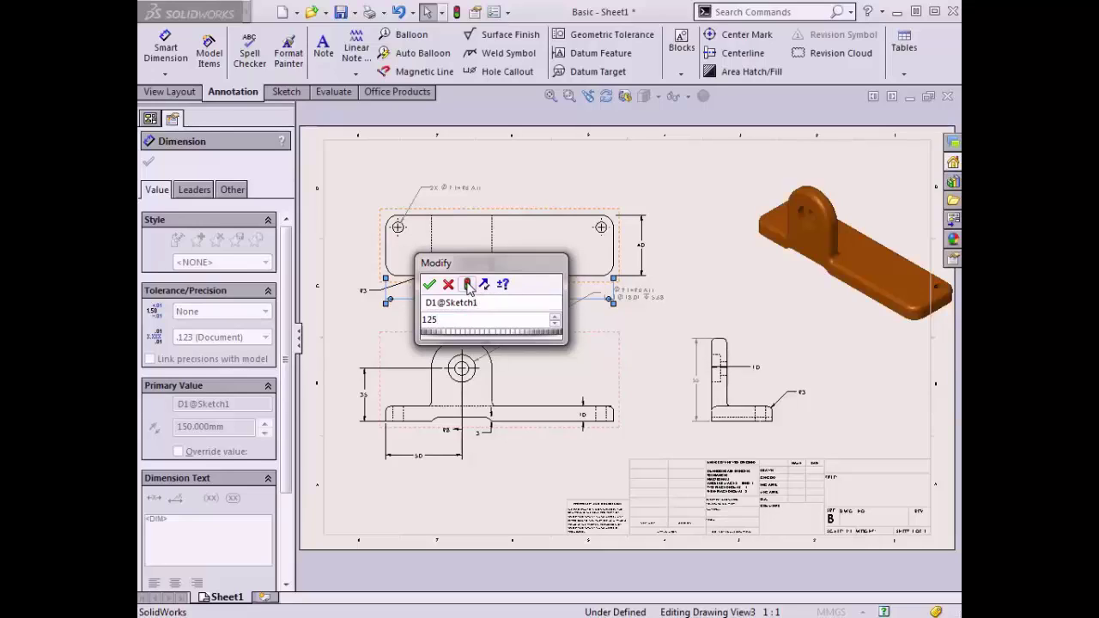
pyautogui.click(467, 284)
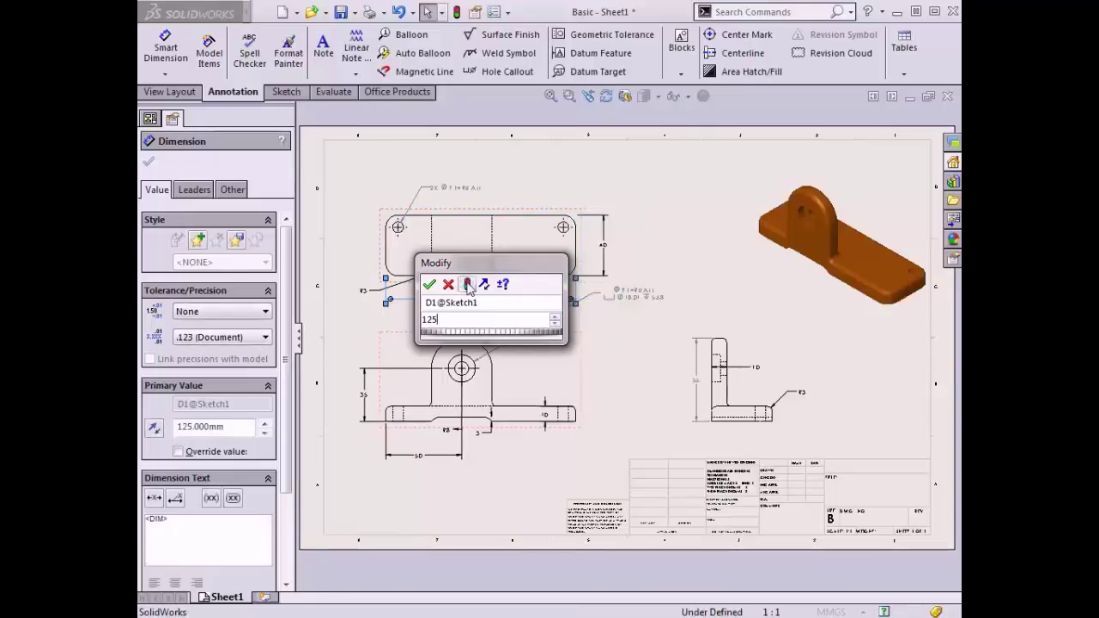
pyautogui.click(430, 284)
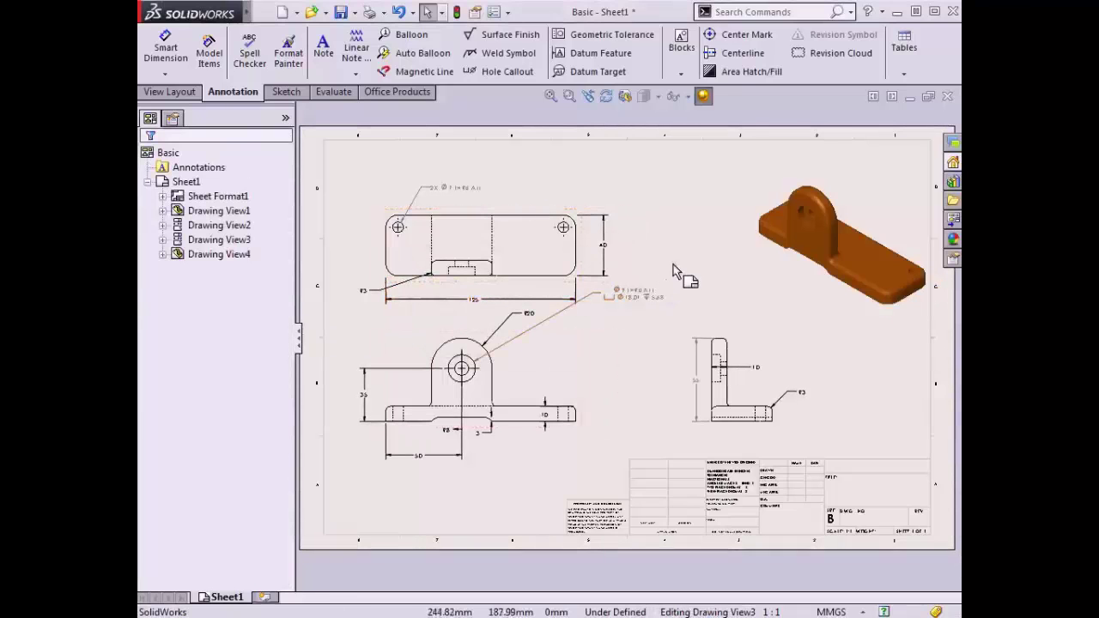
pyautogui.hotkey('ctrl', 'Tab')
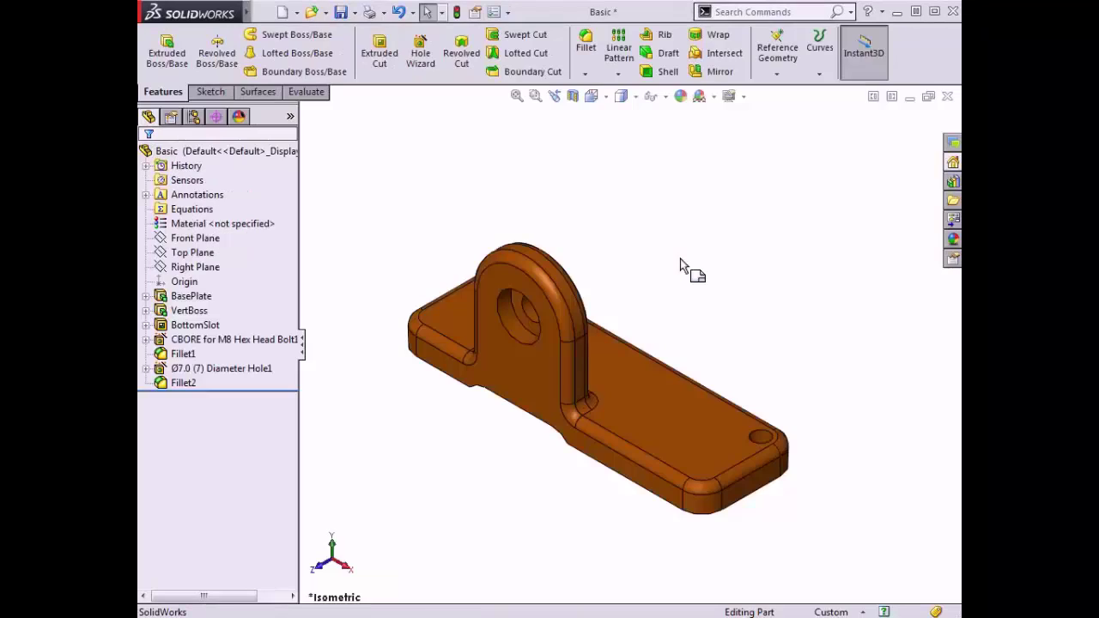
pyautogui.click(650, 400)
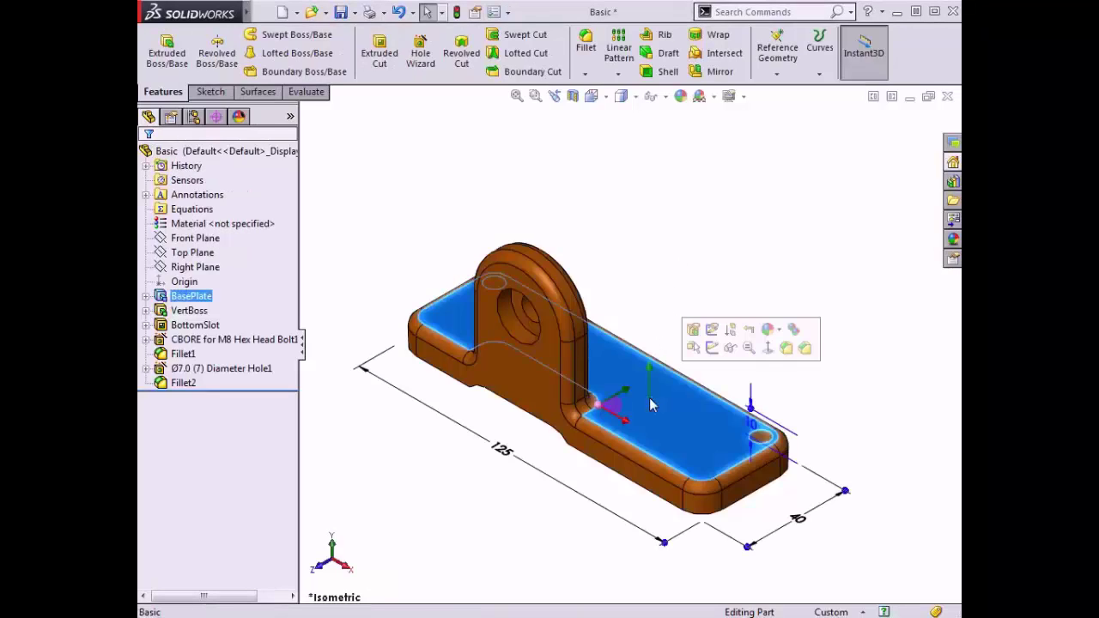